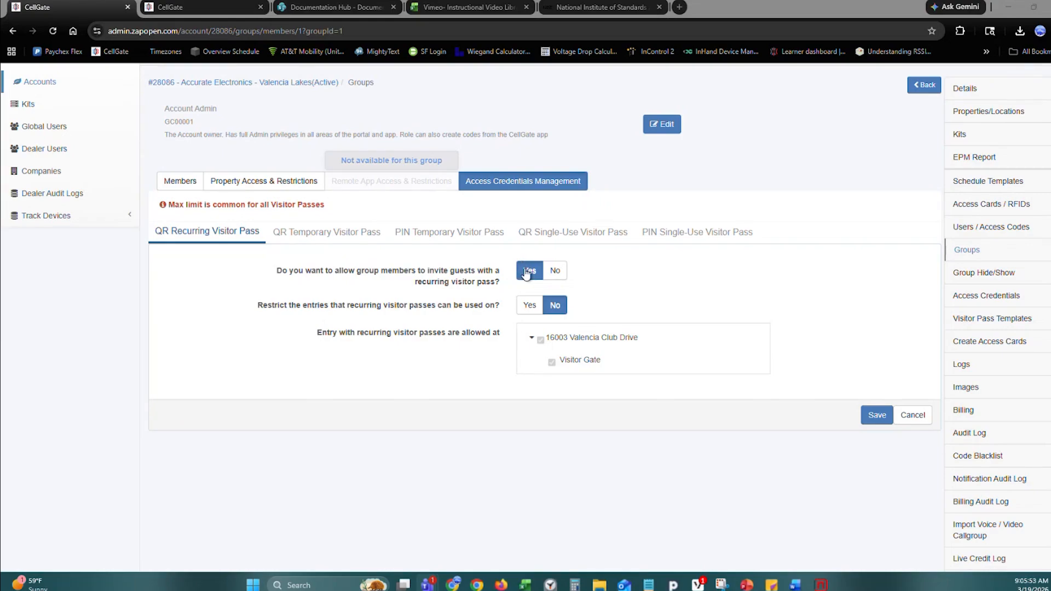
# Step: Turn on the entry restriction for QR recurring visitor passes and switch it back off
pyautogui.click(535, 307)
pyautogui.click(534, 309)
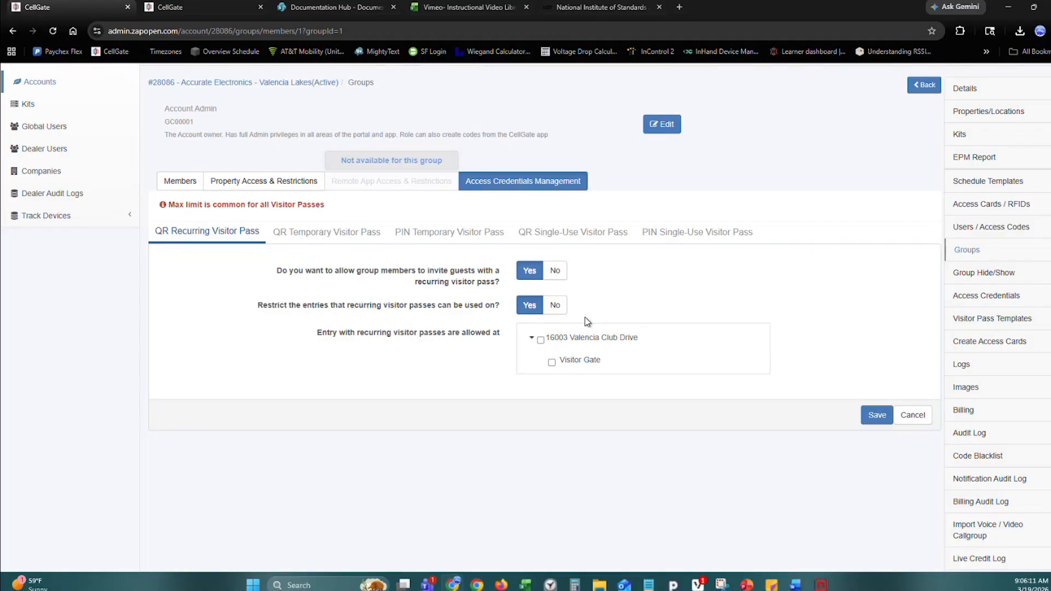
pyautogui.click(557, 307)
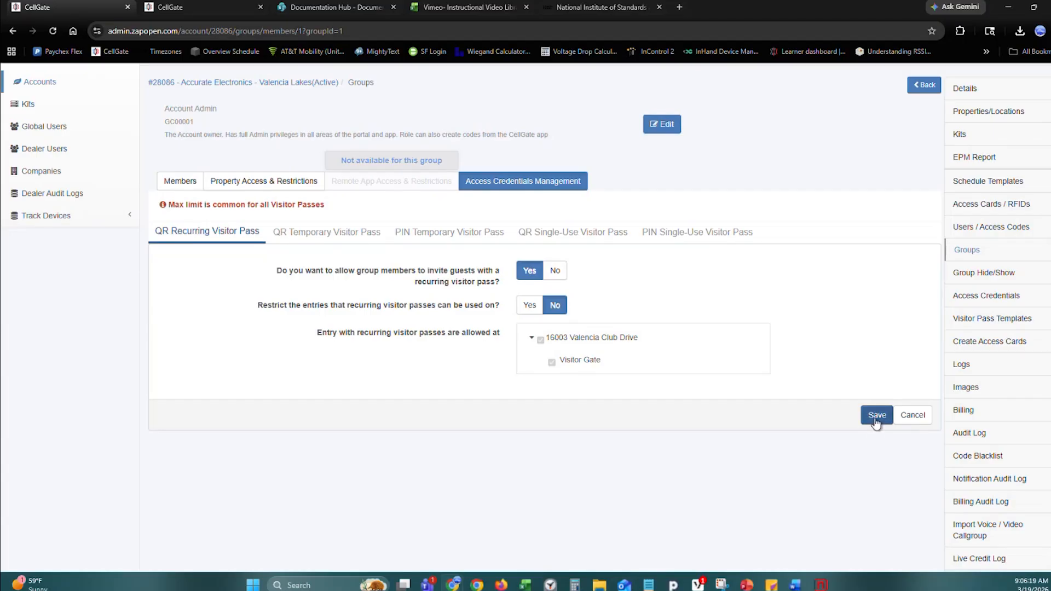
# Step: Open the group's QR Temporary Visitor Pass settings and allow members to invite guests with a temporary pass
pyautogui.click(306, 236)
pyautogui.click(587, 102)
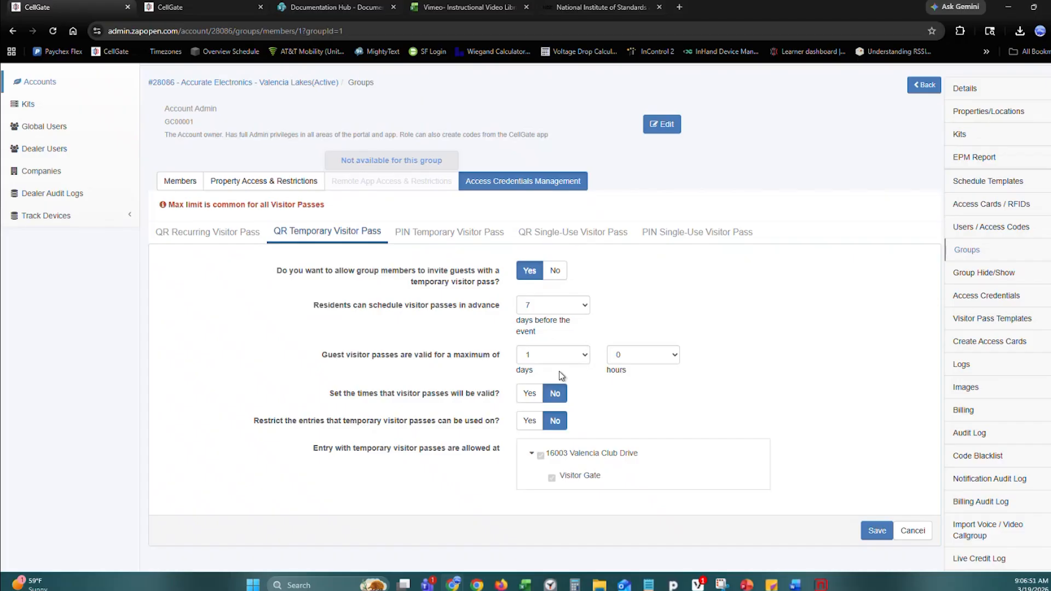
pyautogui.click(534, 271)
# Step: Set the advance scheduling of QR temporary visitor passes to 10 days and back to 7 days
pyautogui.click(546, 305)
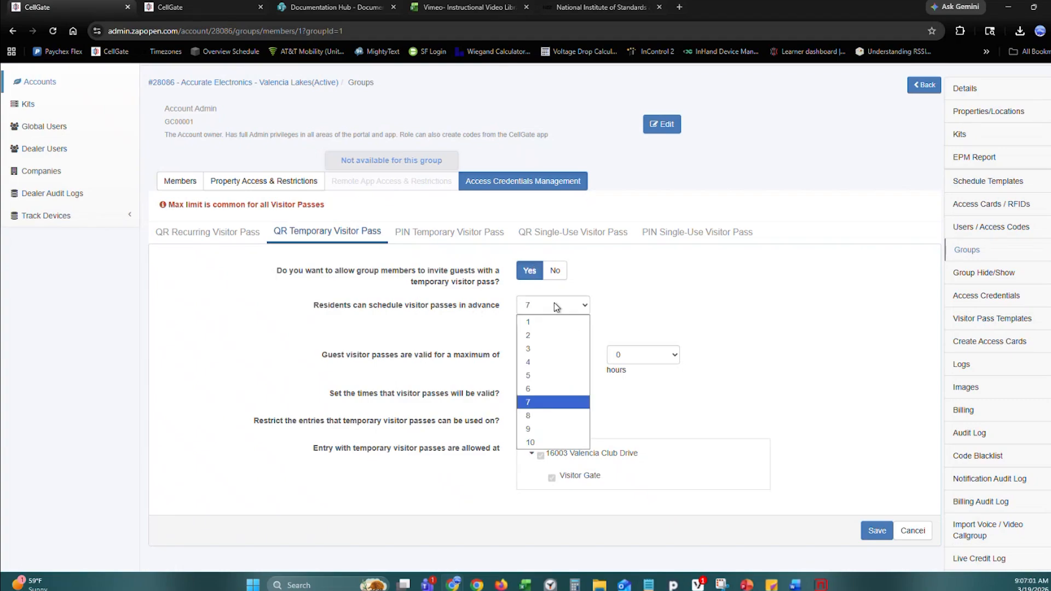
pyautogui.click(535, 443)
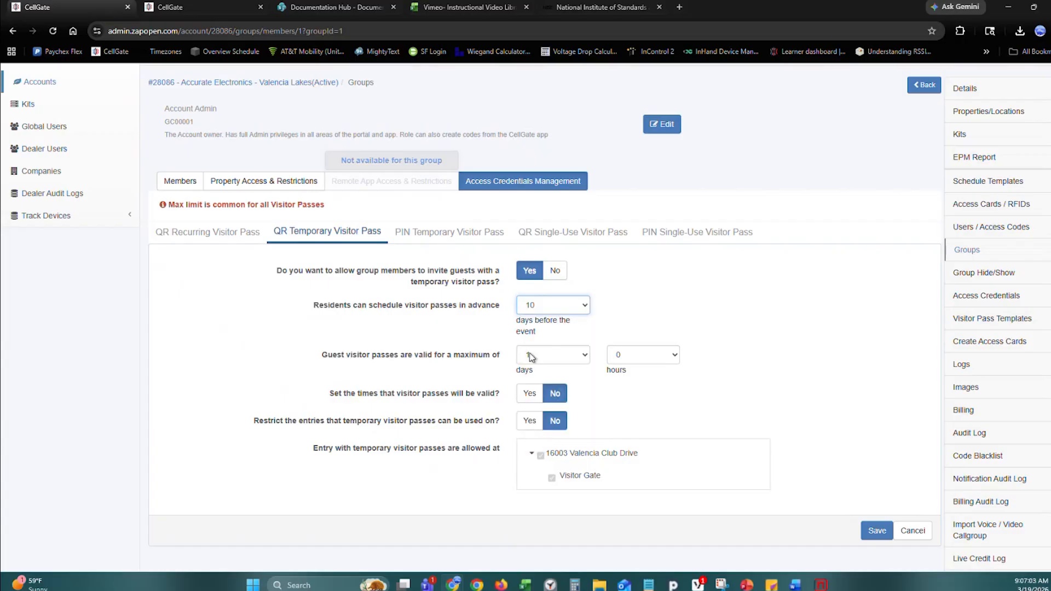
pyautogui.click(550, 307)
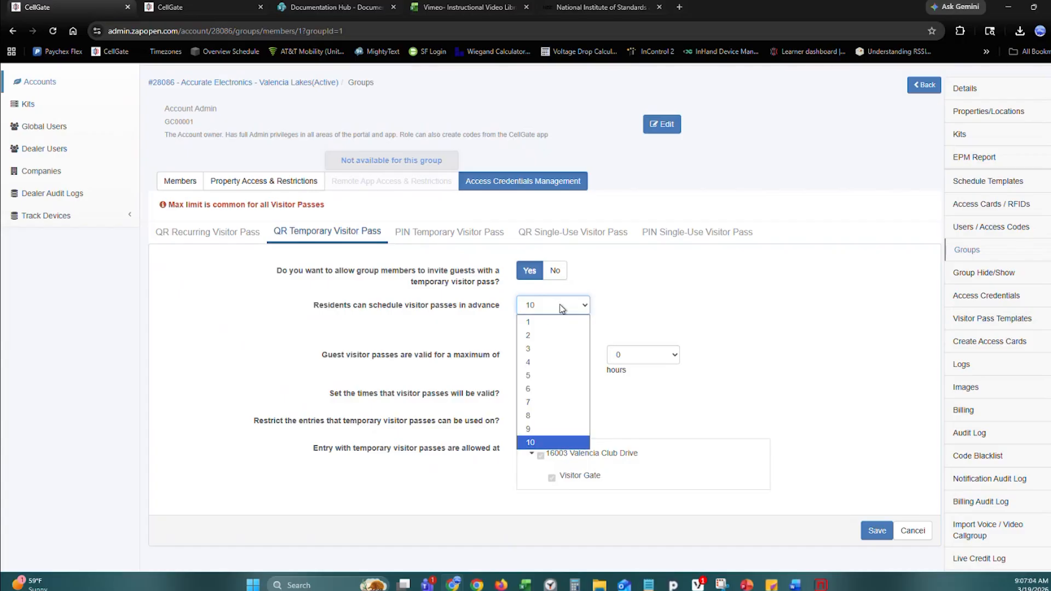
pyautogui.click(542, 401)
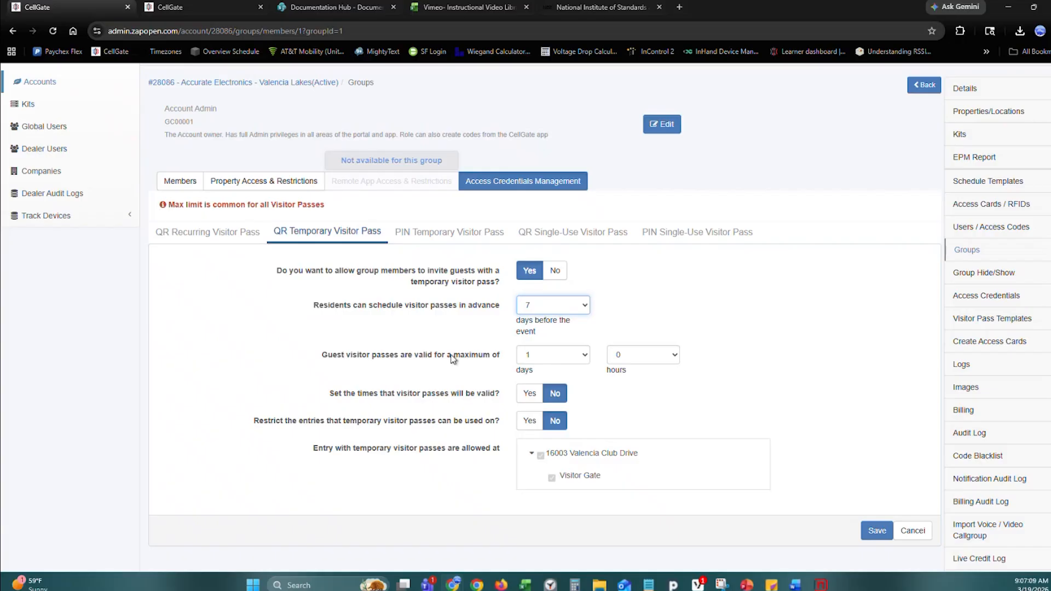
# Step: Try maximum validities of 7 days, and of 0 days and 23 hours, for QR temporary visitor passes
pyautogui.scroll(-1, 452, 357)
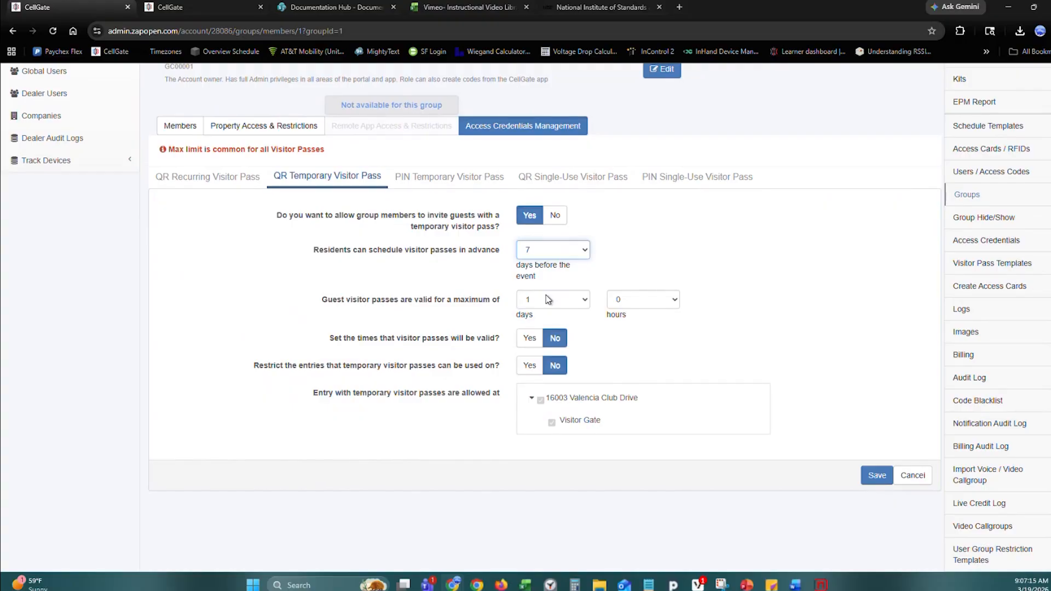
pyautogui.click(546, 298)
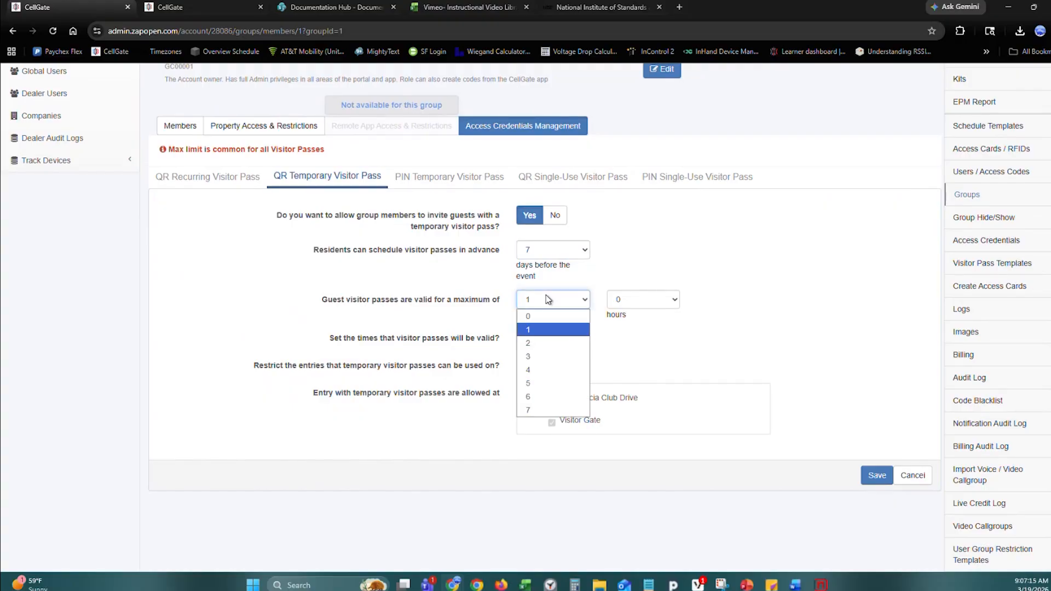
pyautogui.click(525, 411)
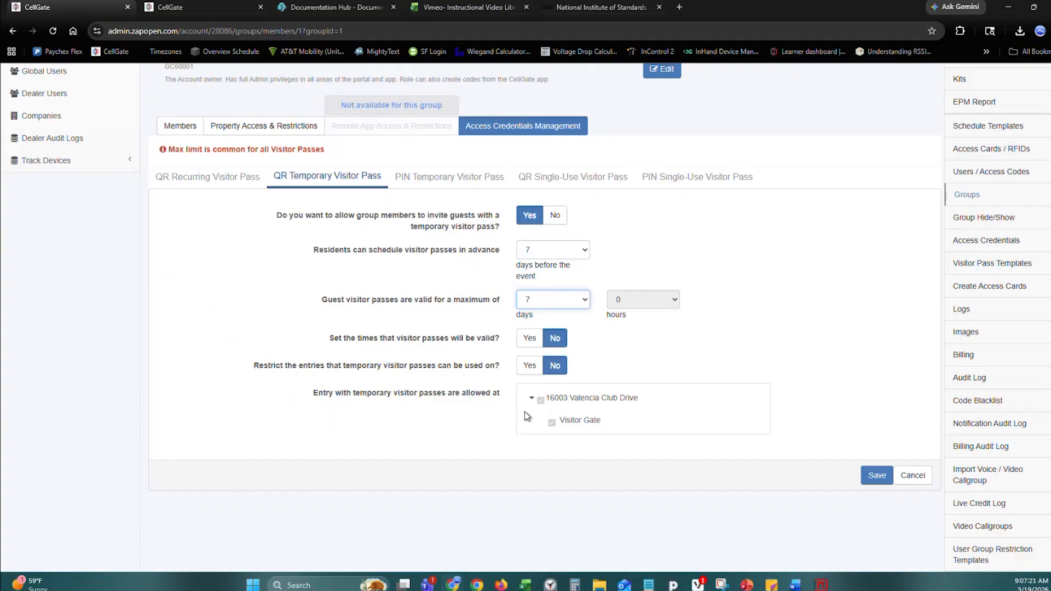
pyautogui.click(584, 299)
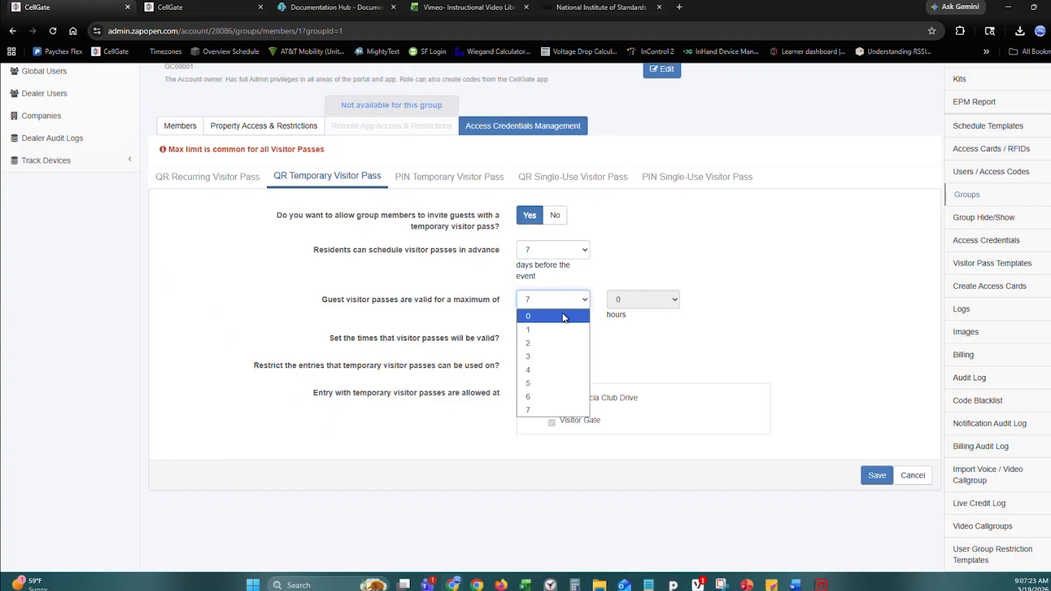
pyautogui.click(564, 316)
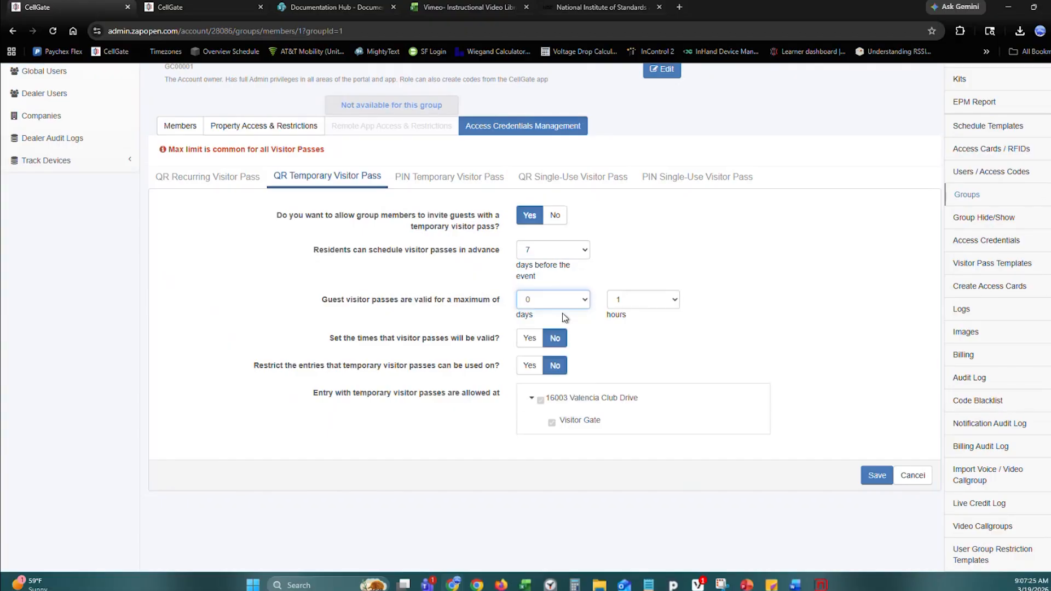
pyautogui.click(677, 299)
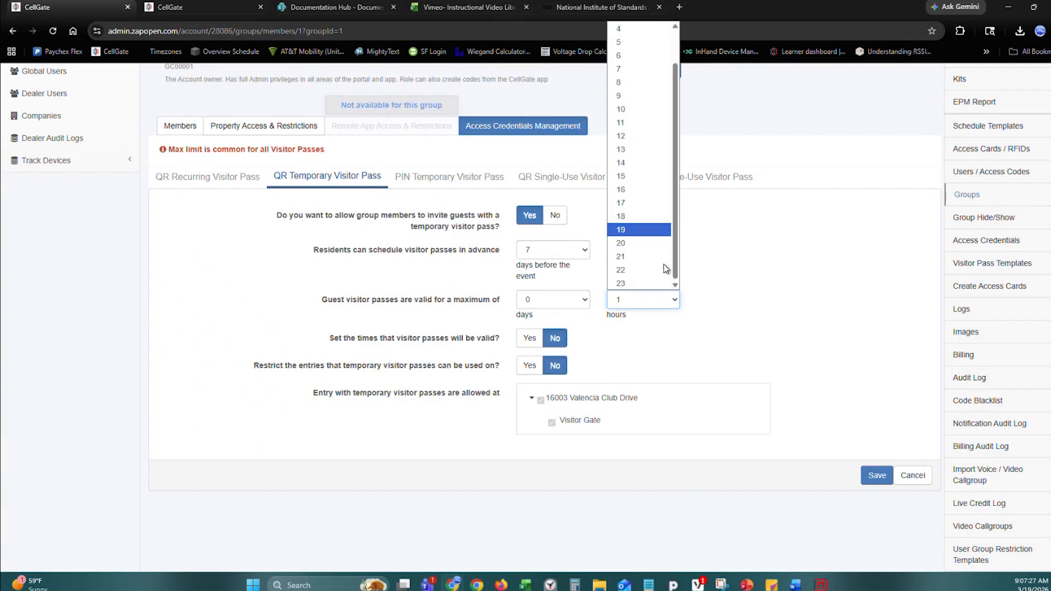
pyautogui.click(653, 281)
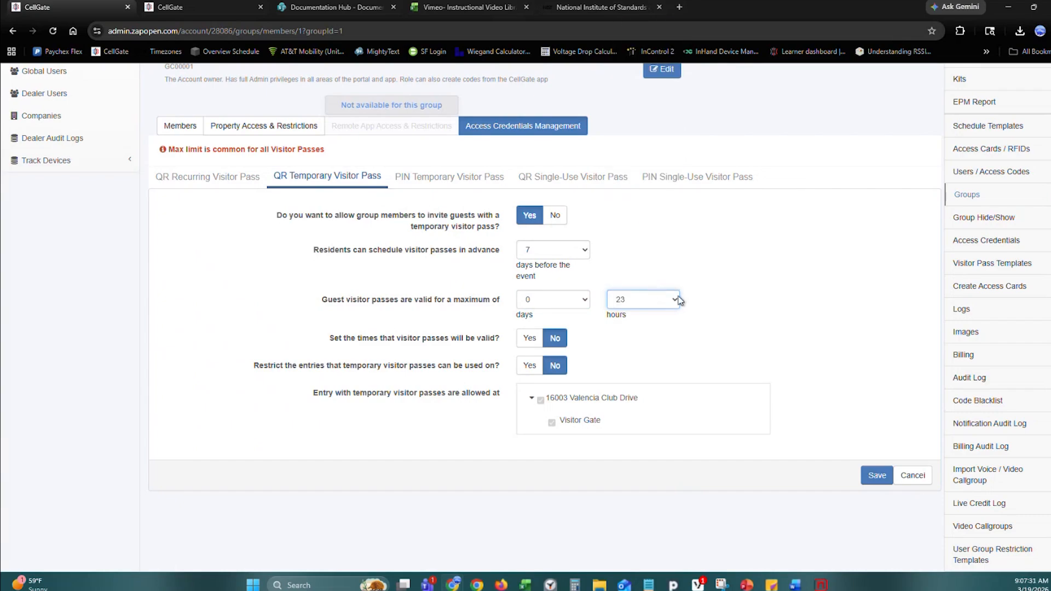
# Step: Set the maximum validity of QR temporary visitor passes to 1 day and 0 hours
pyautogui.click(586, 298)
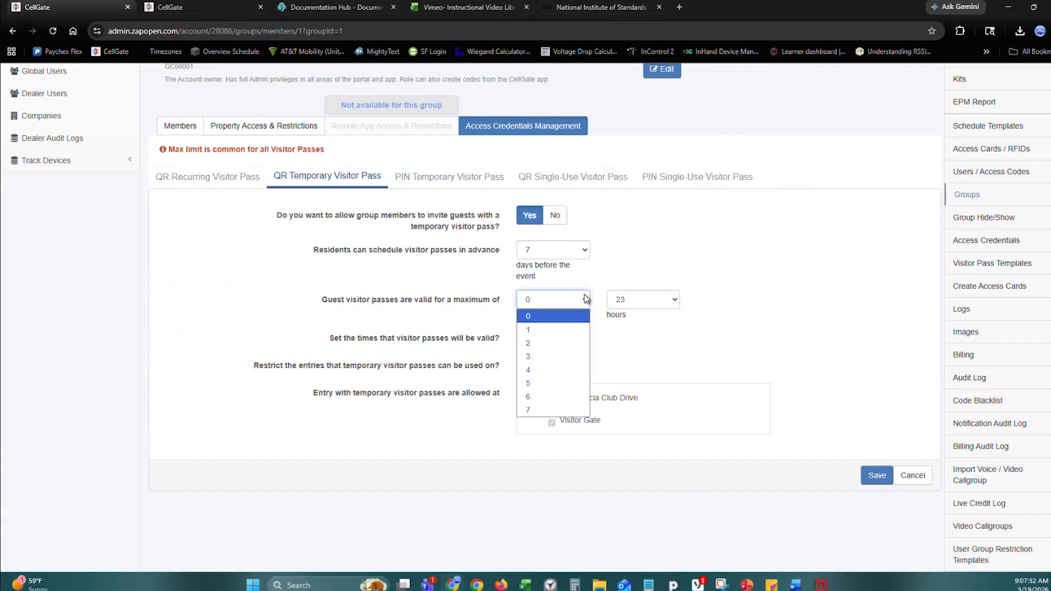
pyautogui.click(556, 330)
pyautogui.click(678, 303)
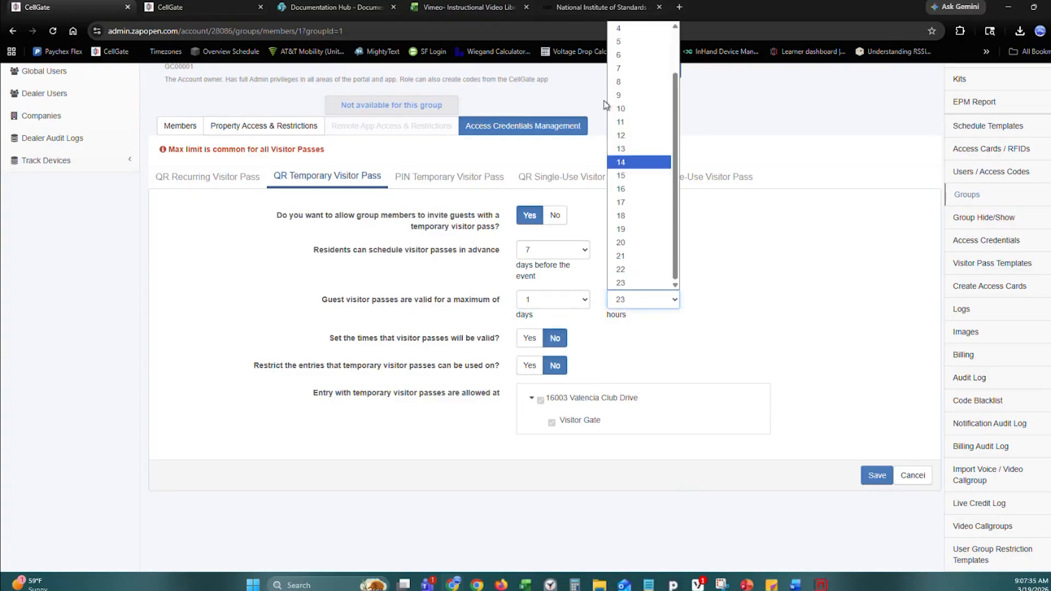
pyautogui.scroll(2, 628, 159)
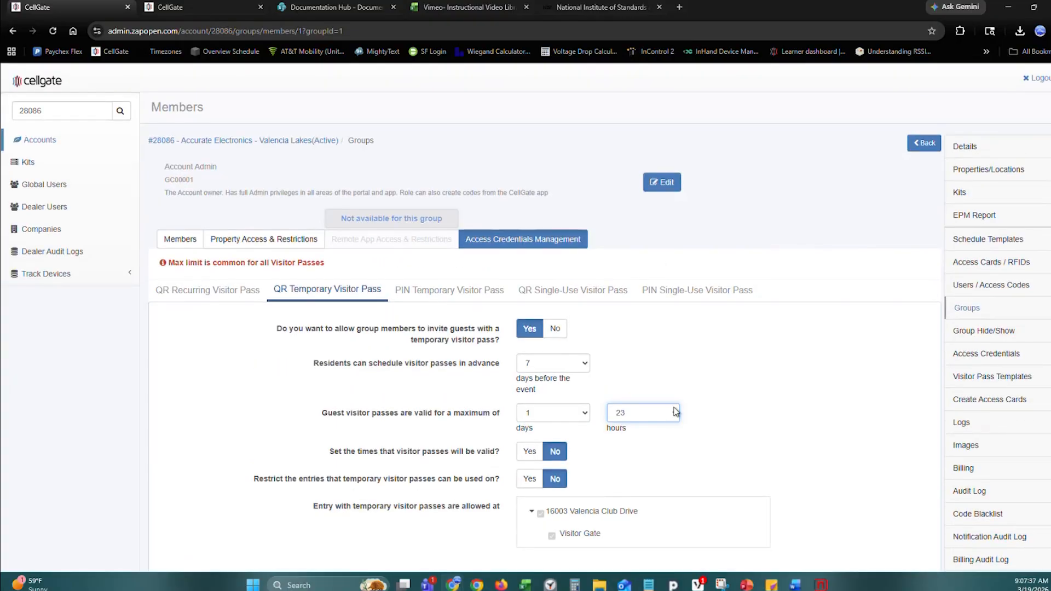
pyautogui.click(674, 413)
pyautogui.scroll(2, 641, 164)
pyautogui.click(638, 141)
pyautogui.scroll(-2, 303, 403)
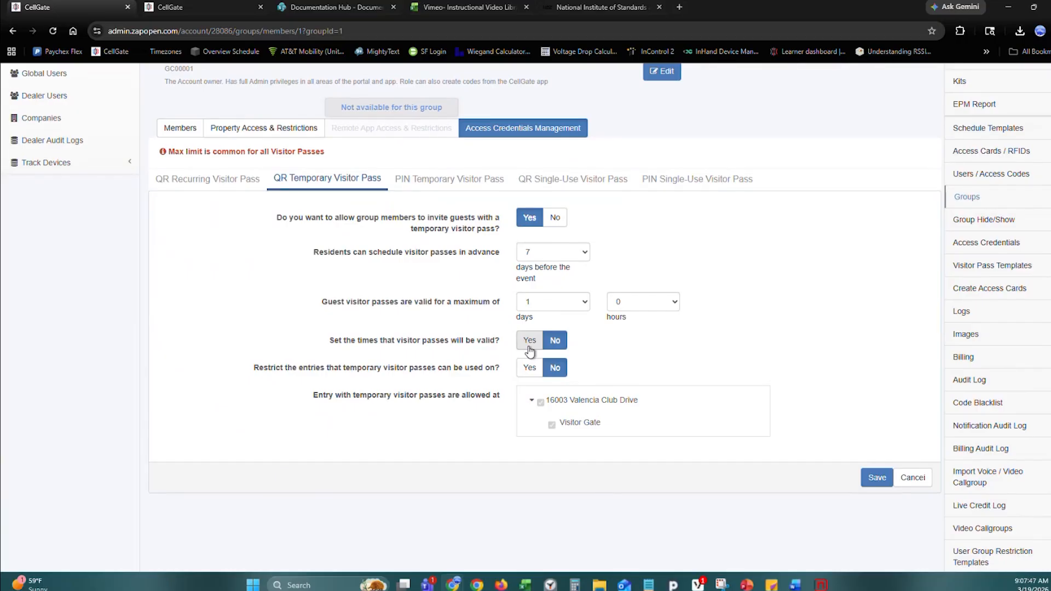
# Step: Try setting valid times for QR temporary visitor passes with a 12:06 PM end time, and turn the option back off
pyautogui.click(529, 347)
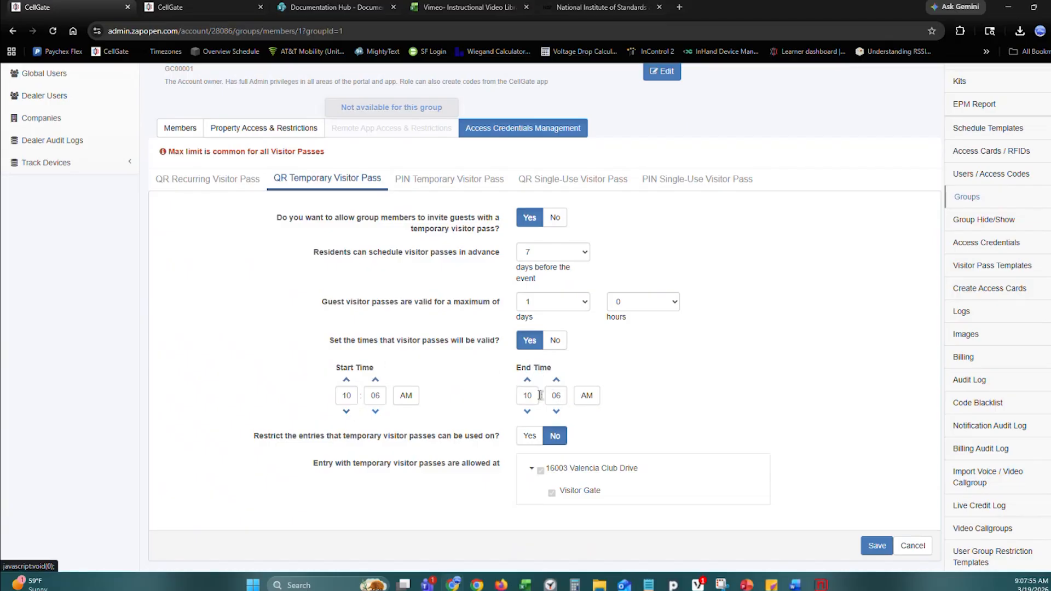
pyautogui.click(590, 401)
pyautogui.moveTo(532, 396); pyautogui.dragTo(514, 398)
pyautogui.write('12')
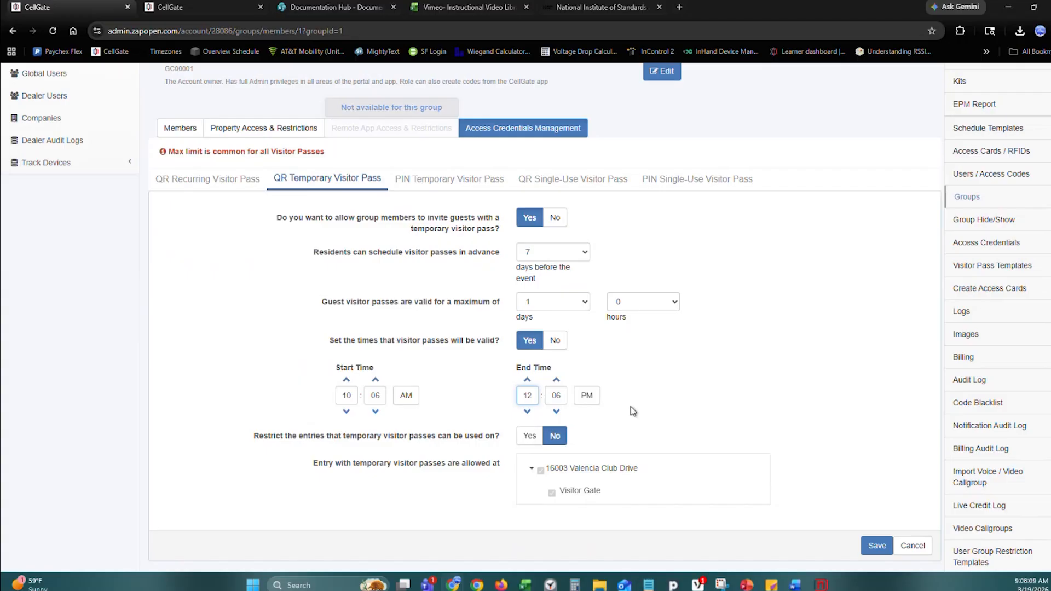
pyautogui.click(562, 347)
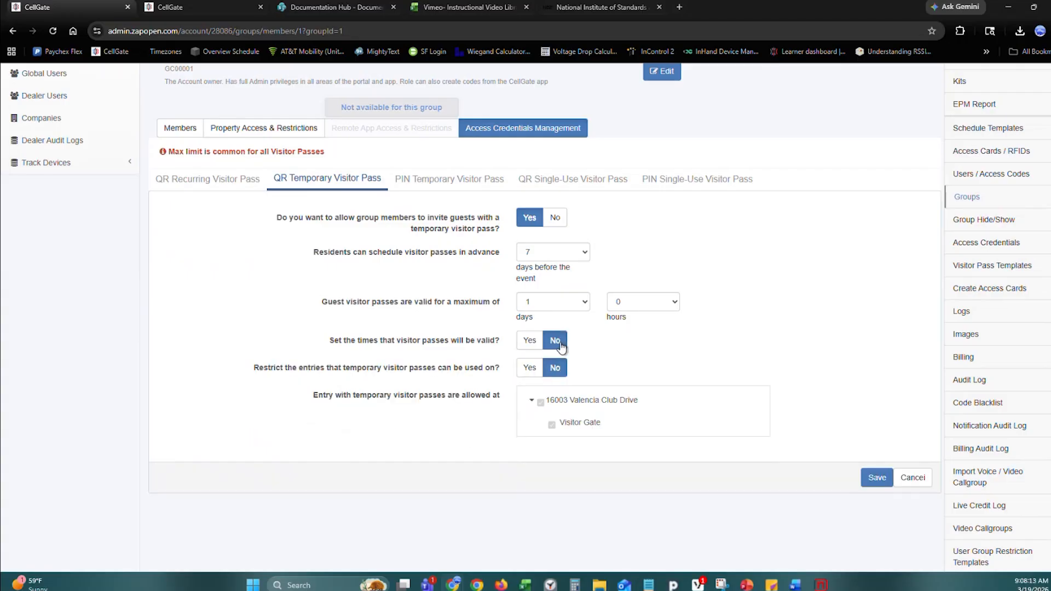
# Step: Restrict the entries that QR temporary visitor passes can be used on, and open the PIN Temporary Visitor Pass settings
pyautogui.click(529, 369)
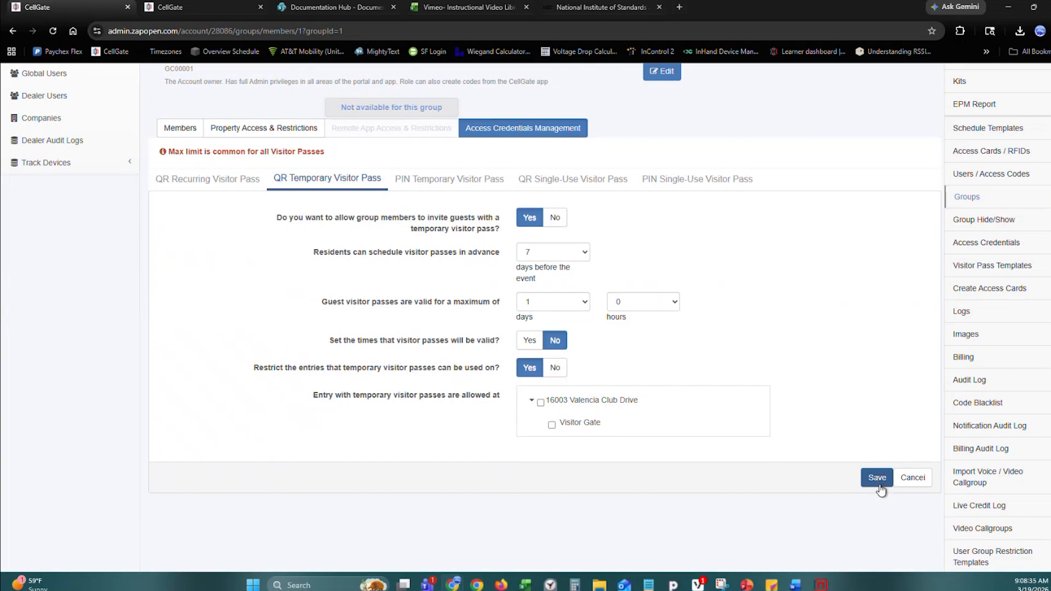
pyautogui.click(457, 186)
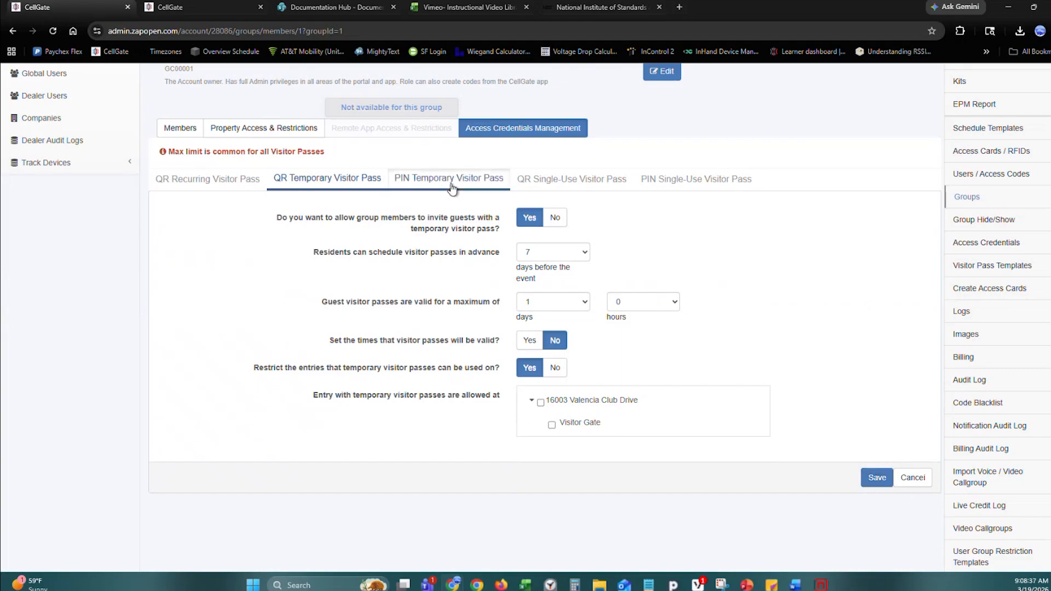
pyautogui.click(586, 102)
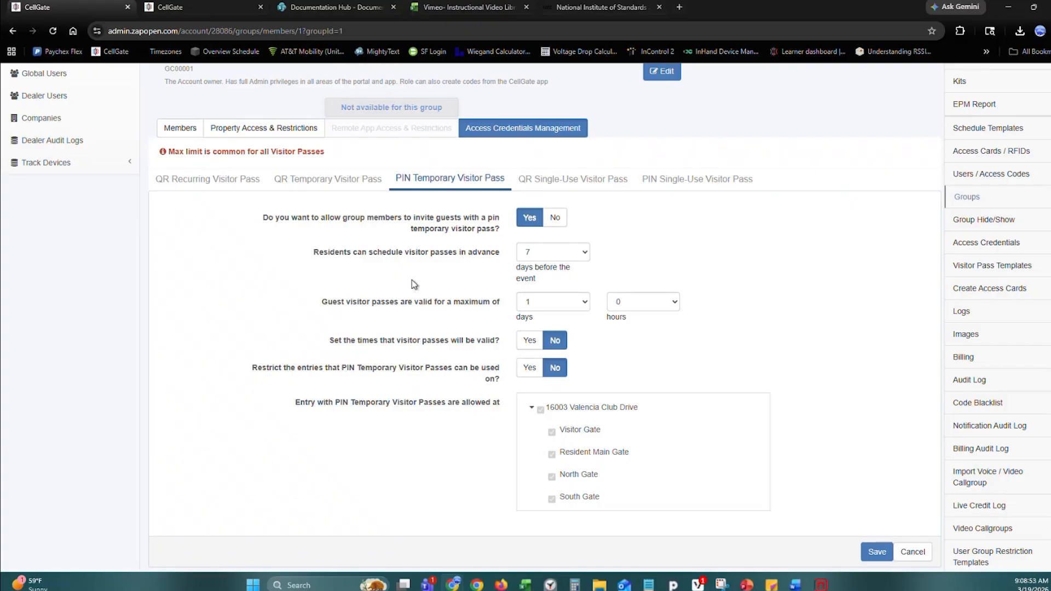
# Step: Check the advance scheduling choices for PIN temporary visitor passes and set their maximum validity to 0 days and 4 hours
pyautogui.click(585, 256)
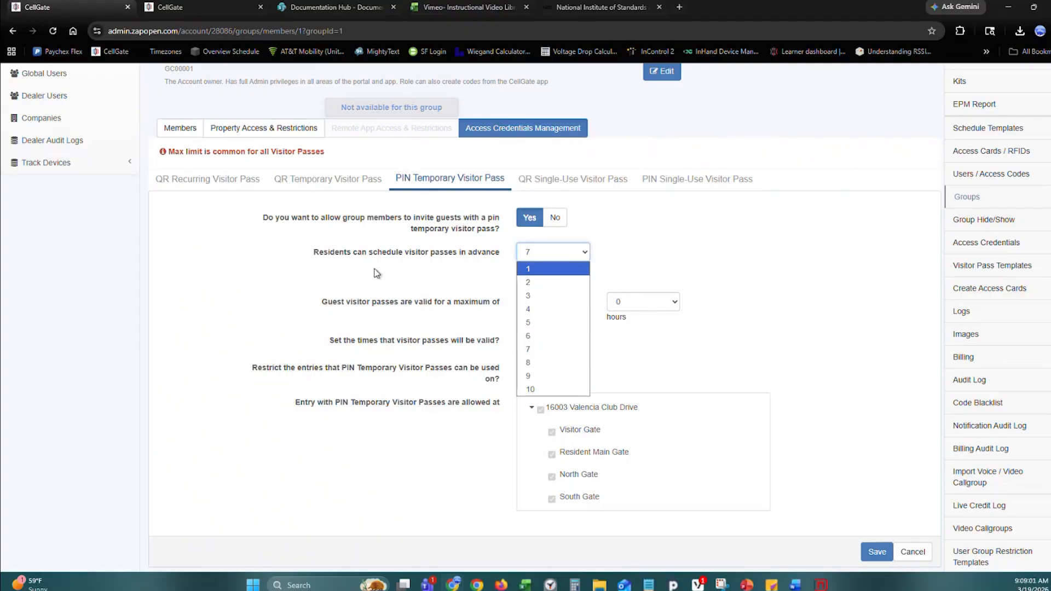
pyautogui.click(230, 292)
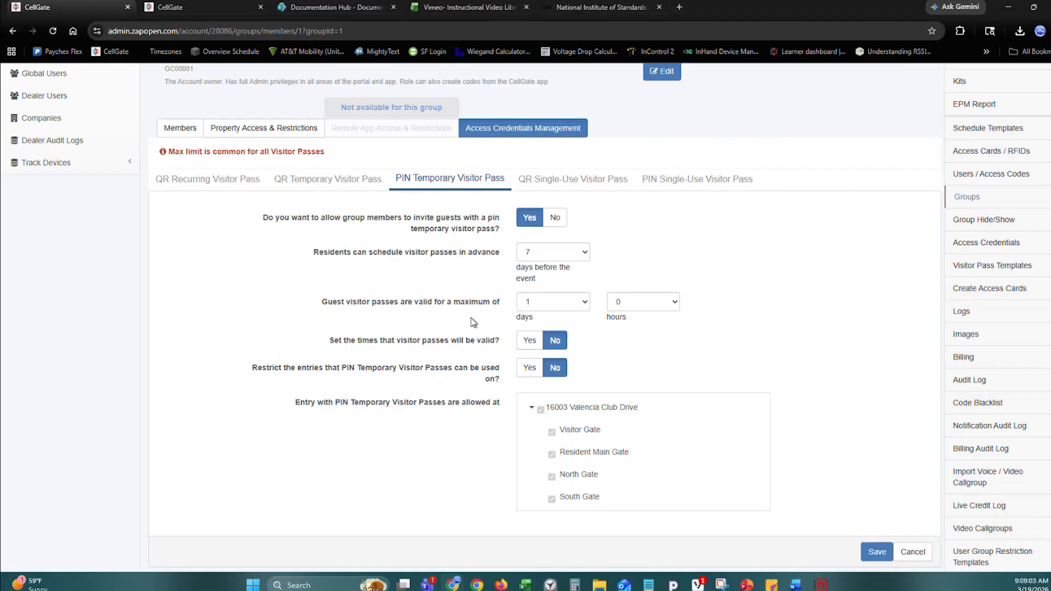
pyautogui.scroll(-1, 471, 318)
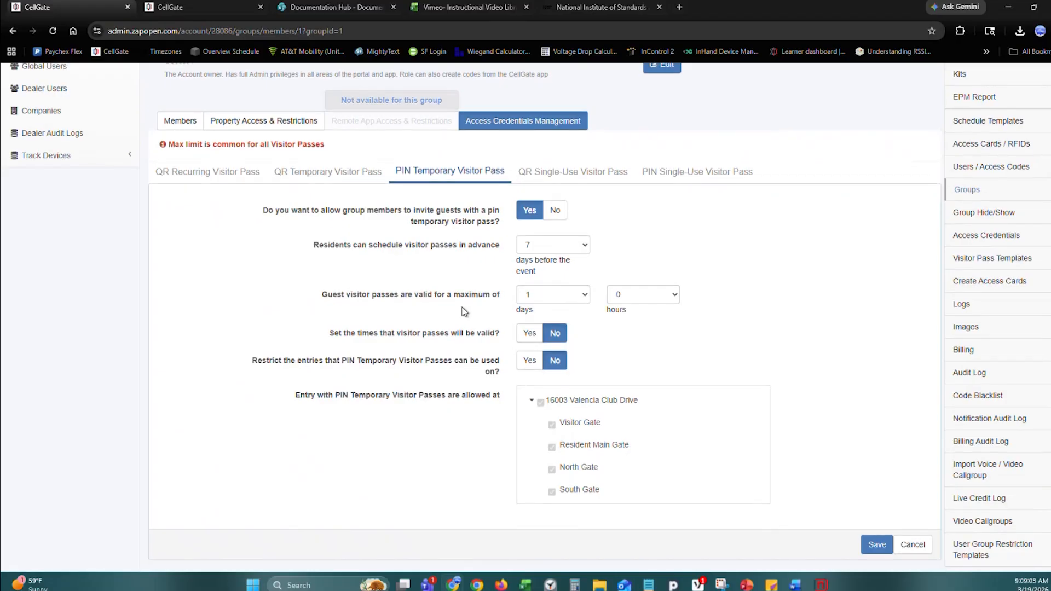
pyautogui.click(586, 296)
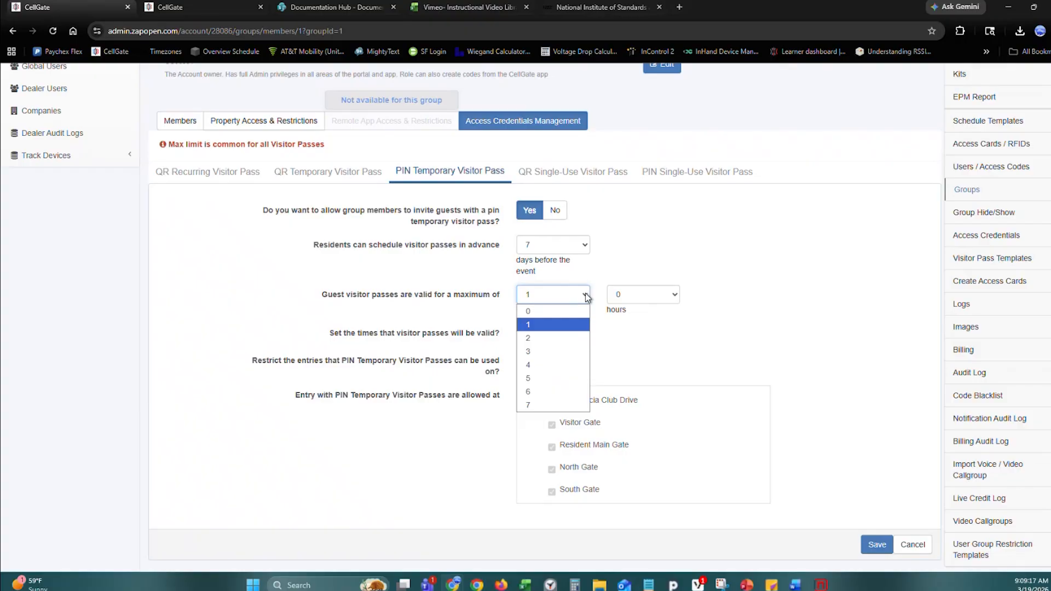
pyautogui.click(550, 311)
pyautogui.click(675, 295)
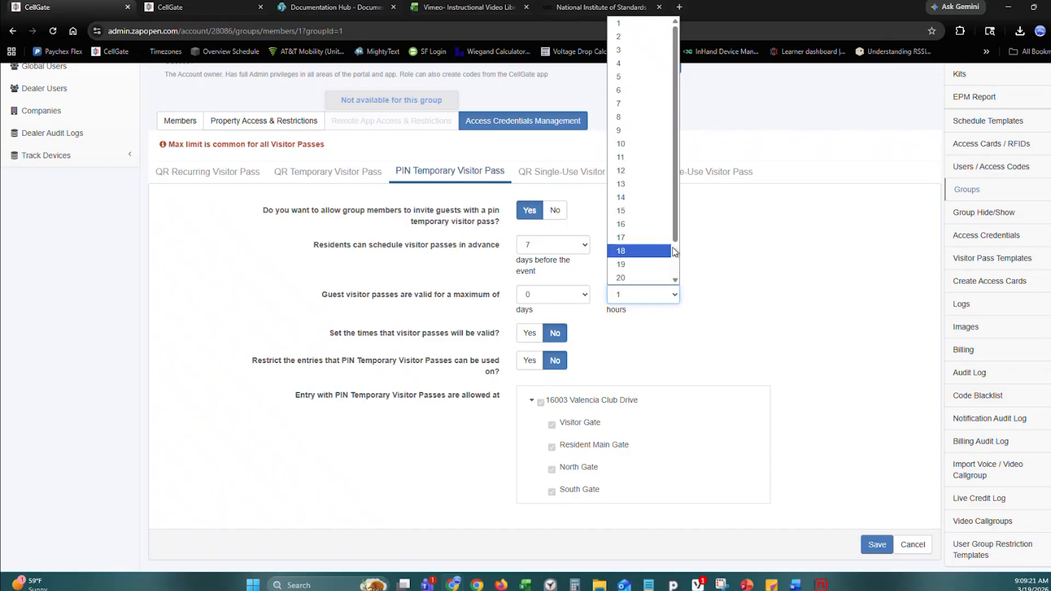
pyautogui.scroll(-1, 635, 277)
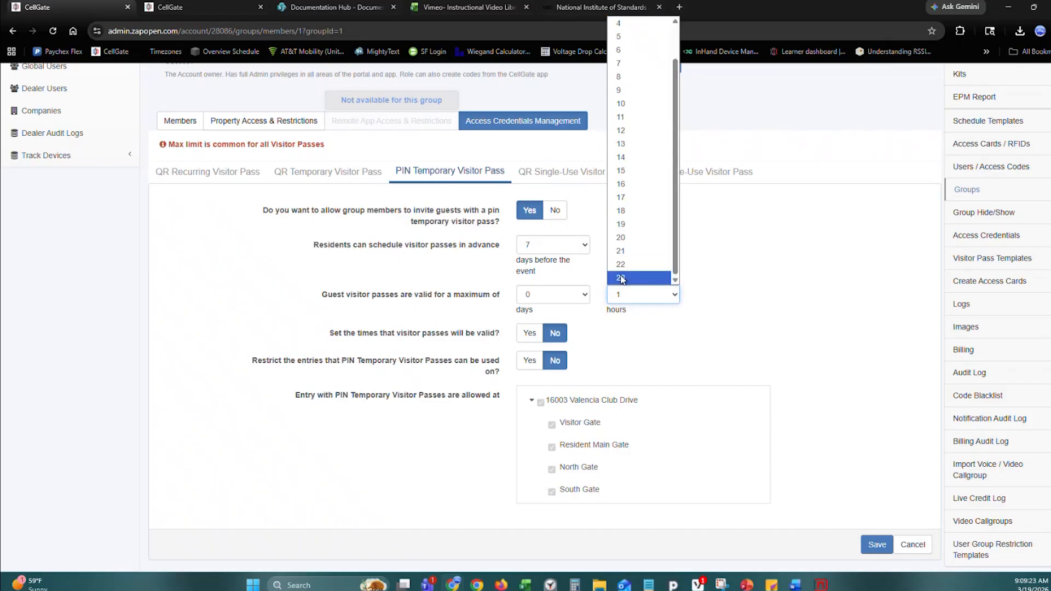
pyautogui.click(622, 279)
pyautogui.click(674, 296)
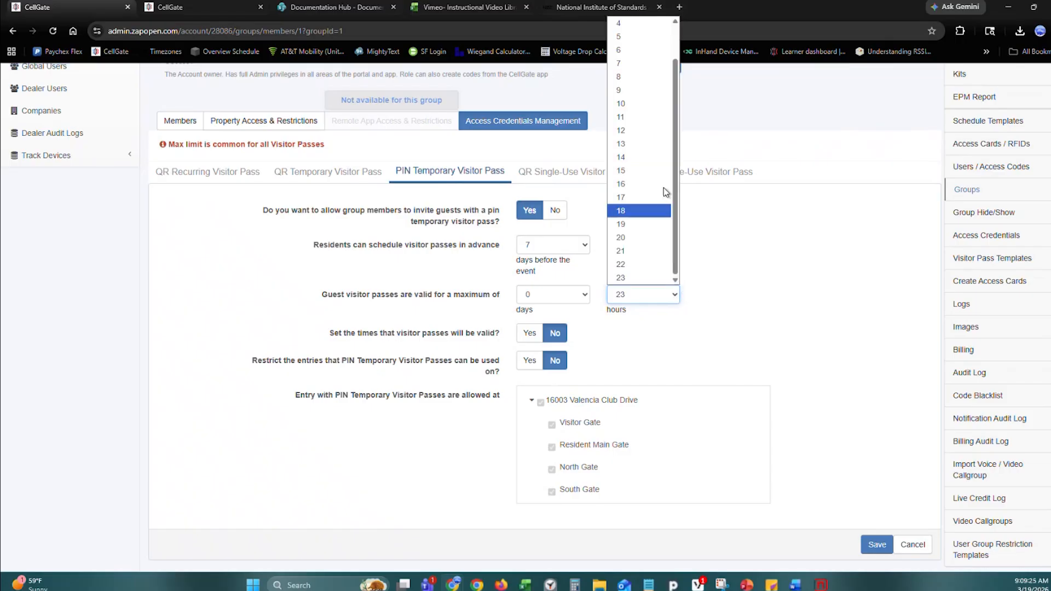
pyautogui.click(628, 30)
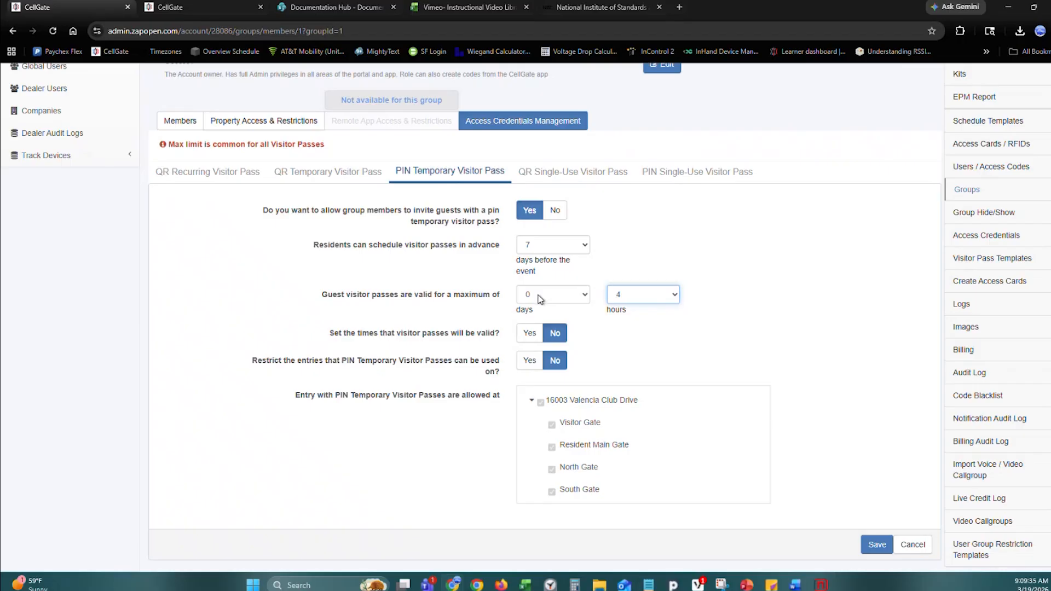
# Step: Turn on setting the valid times for PIN temporary visitor passes and open the choices for the maximum validity hours
pyautogui.click(528, 339)
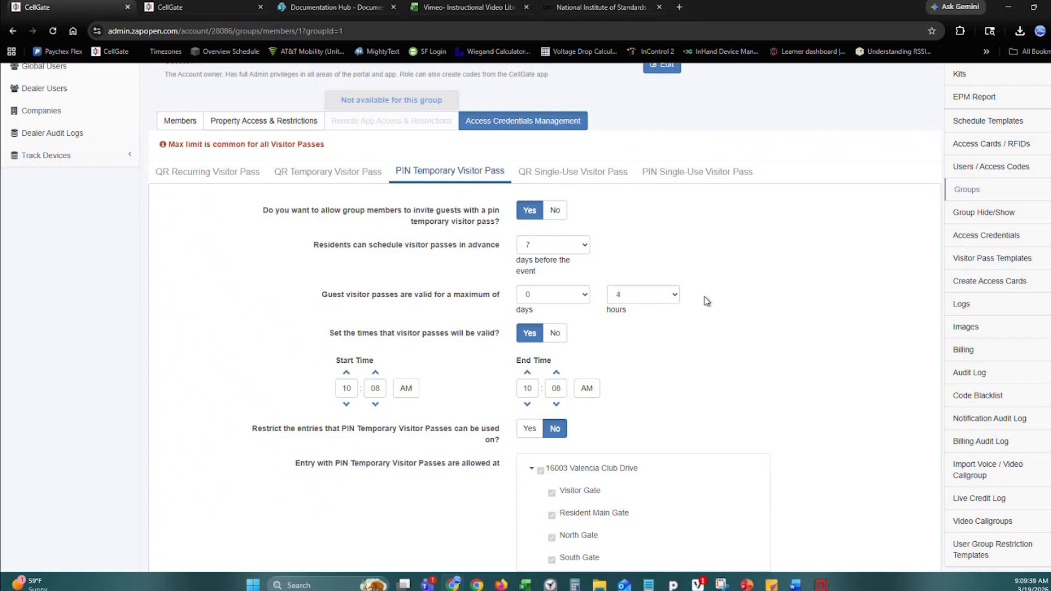
pyautogui.click(675, 296)
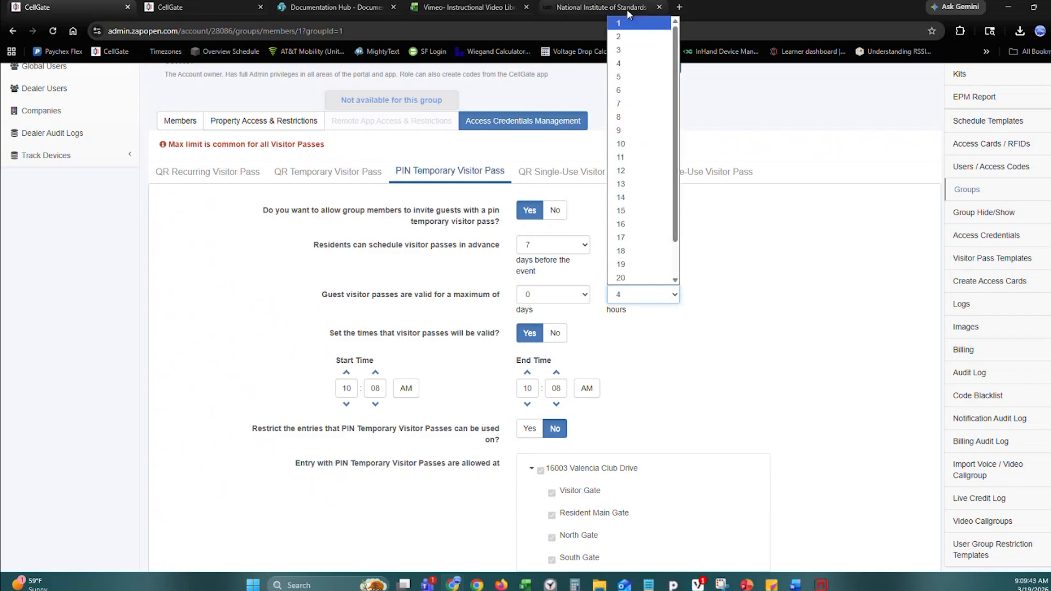
pyautogui.scroll(2, 678, 224)
pyautogui.click(674, 346)
pyautogui.click(674, 347)
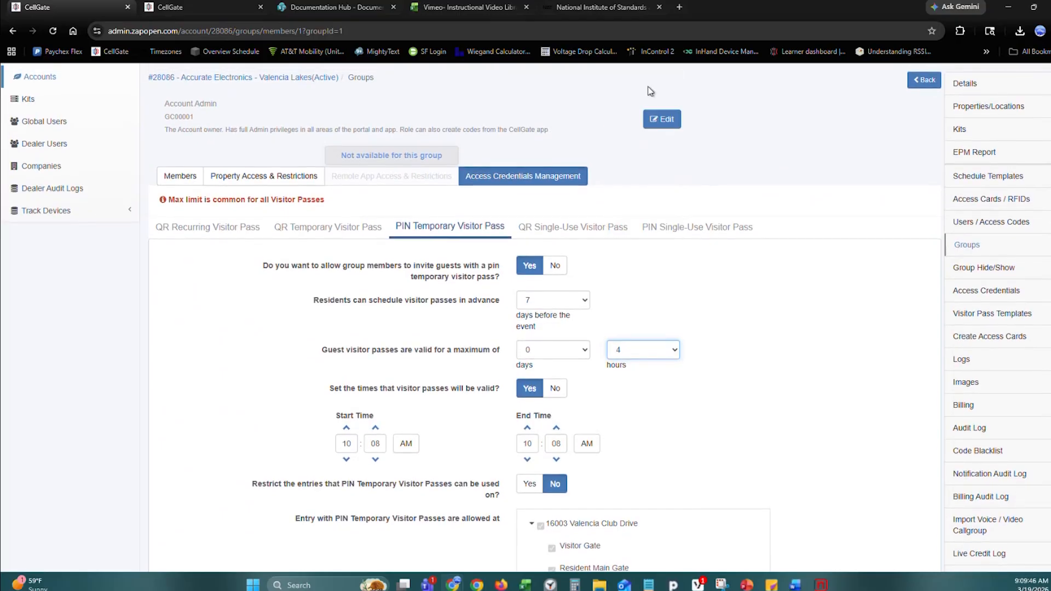
# Step: Set the maximum validity of PIN temporary visitor passes to 7 days and their valid end time to 04:08 PM
pyautogui.click(665, 355)
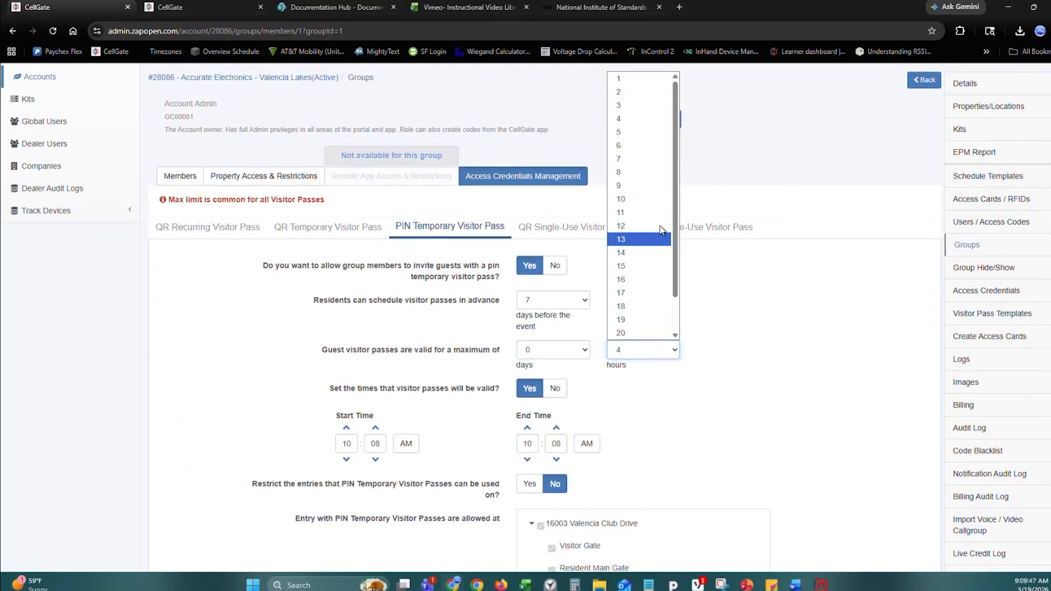
pyautogui.click(634, 79)
pyautogui.click(587, 354)
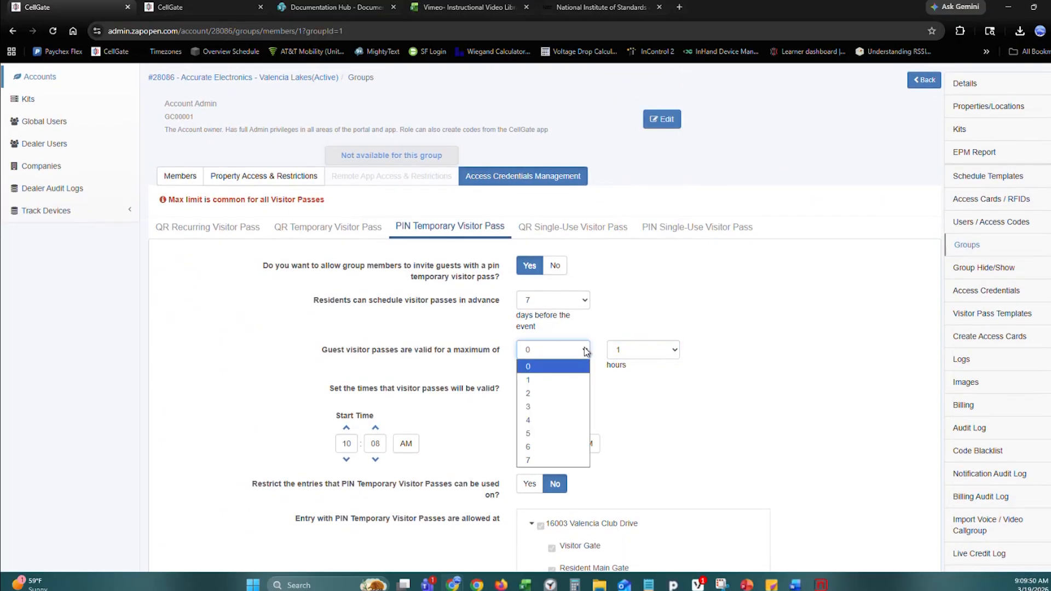
pyautogui.click(550, 462)
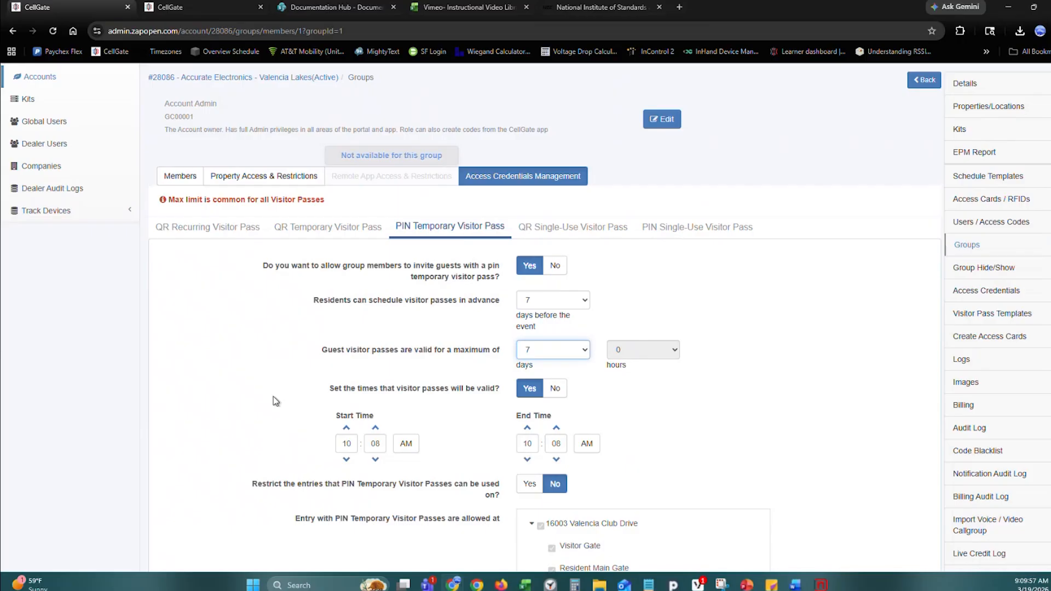
pyautogui.scroll(-2, 272, 406)
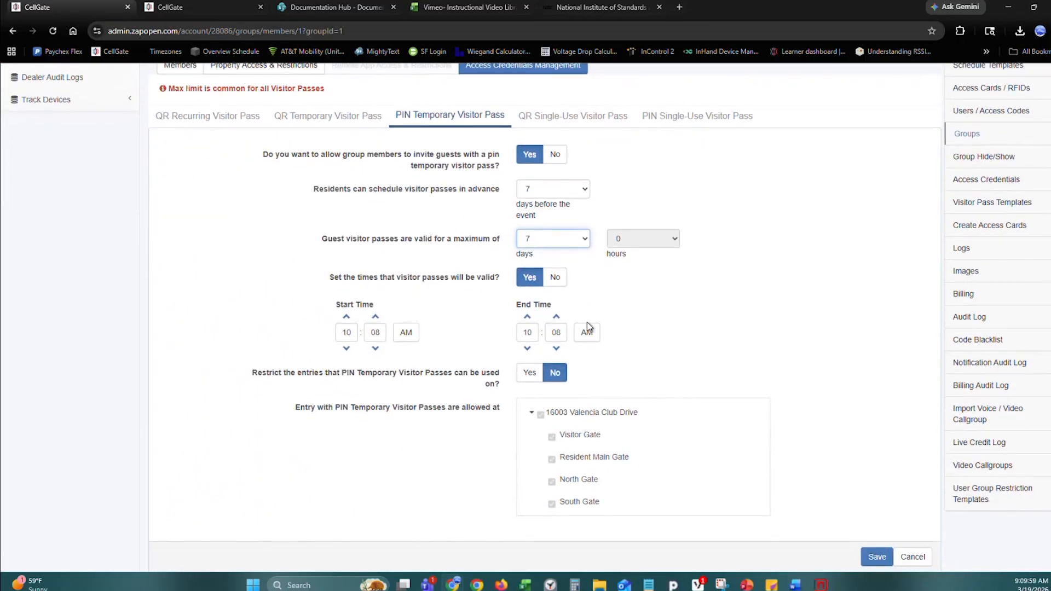
pyautogui.click(527, 321)
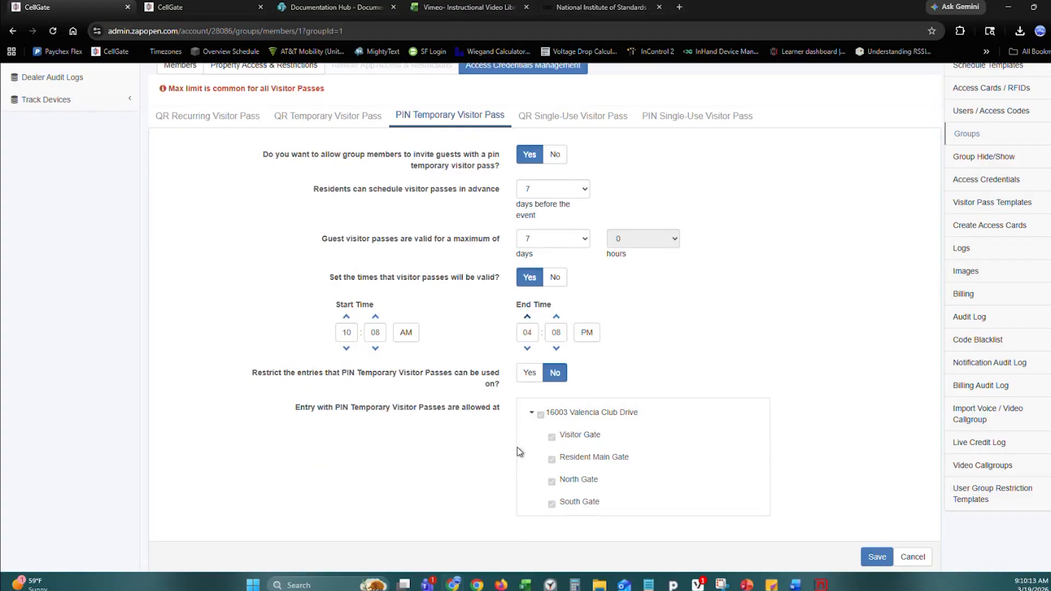
# Step: Restrict the entries for PIN temporary visitor passes to Visitor Gate, Resident Main Gate and South Gate
pyautogui.click(530, 378)
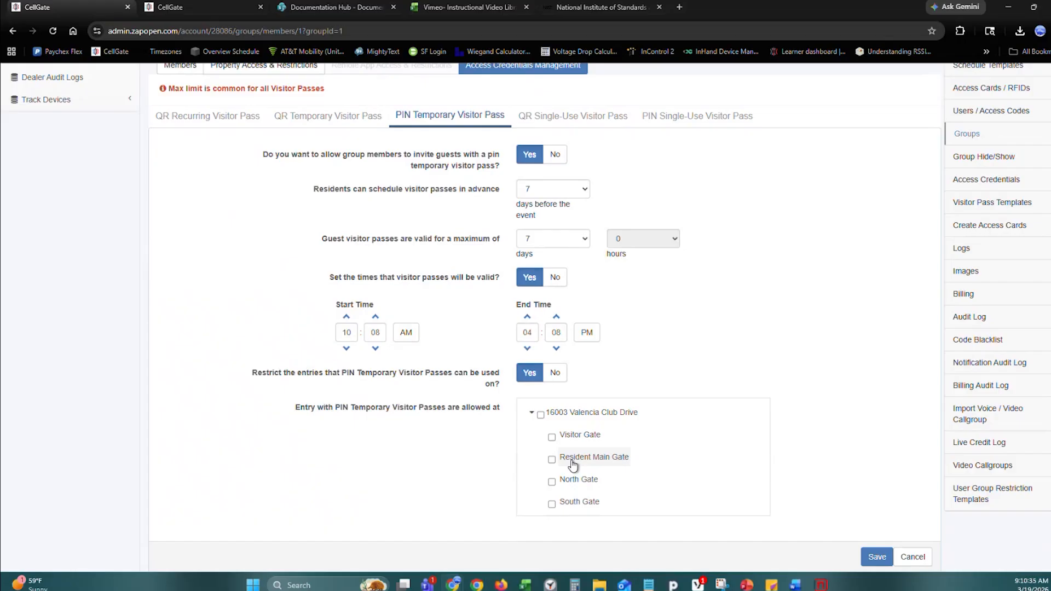
pyautogui.click(552, 437)
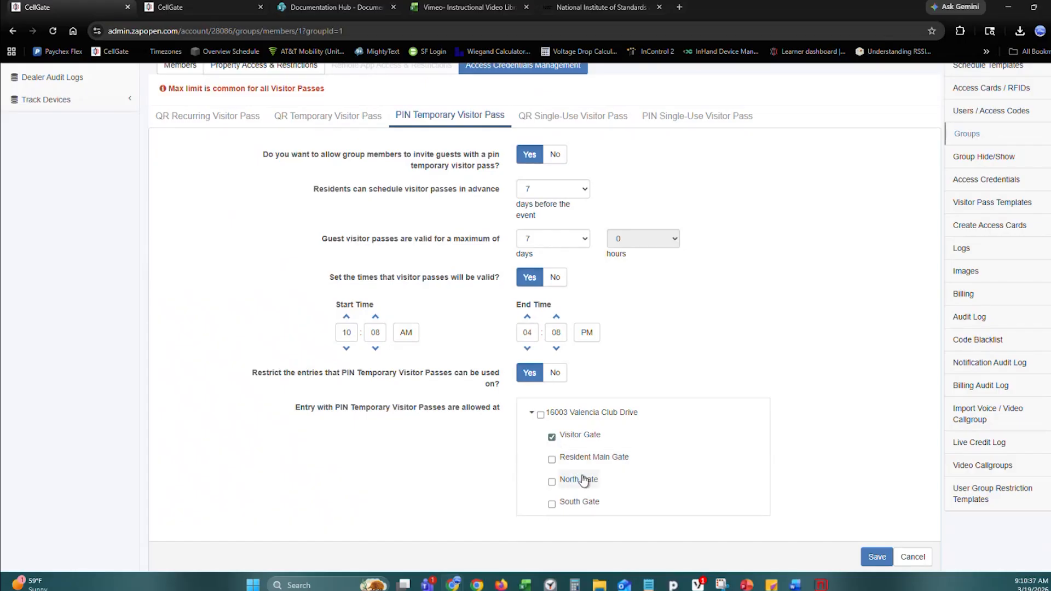
pyautogui.click(552, 504)
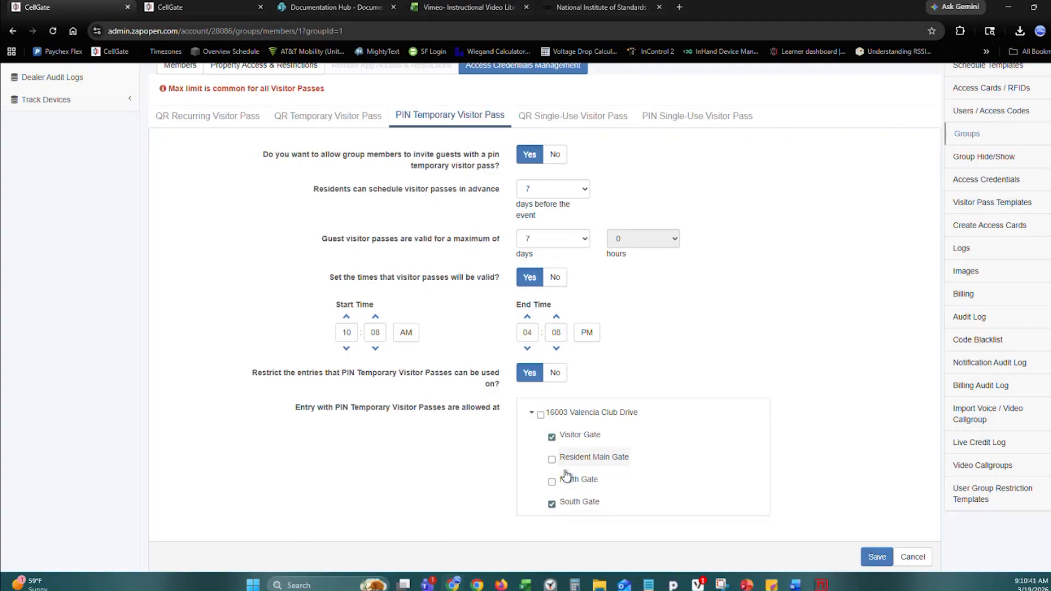
pyautogui.click(553, 460)
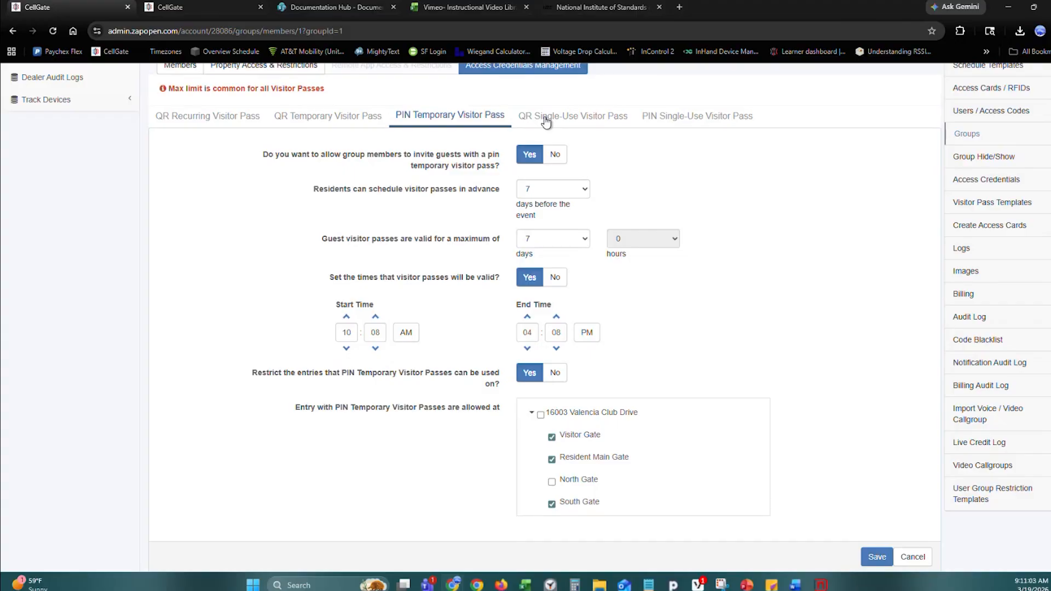
# Step: Open the QR Single-Use Visitor Pass settings without saving the current changes, and set advance scheduling to 2 days before the event
pyautogui.click(591, 117)
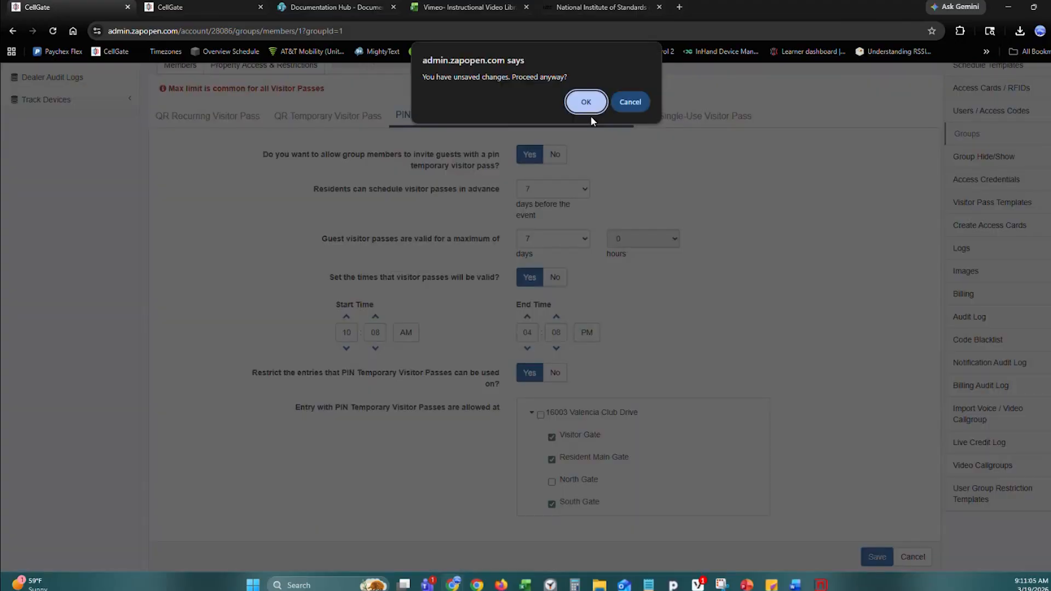
pyautogui.click(586, 104)
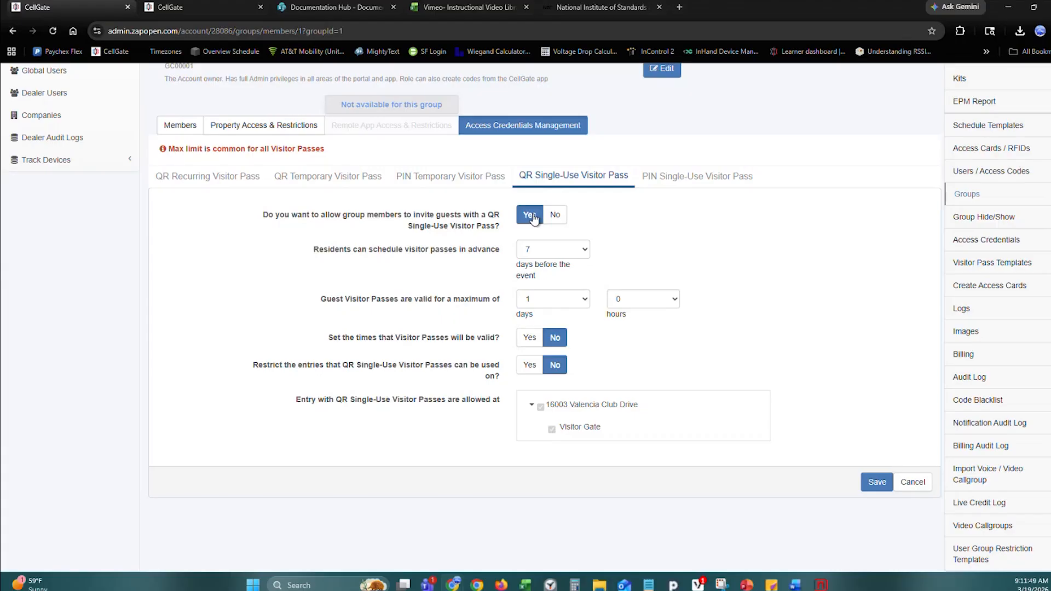
pyautogui.click(586, 252)
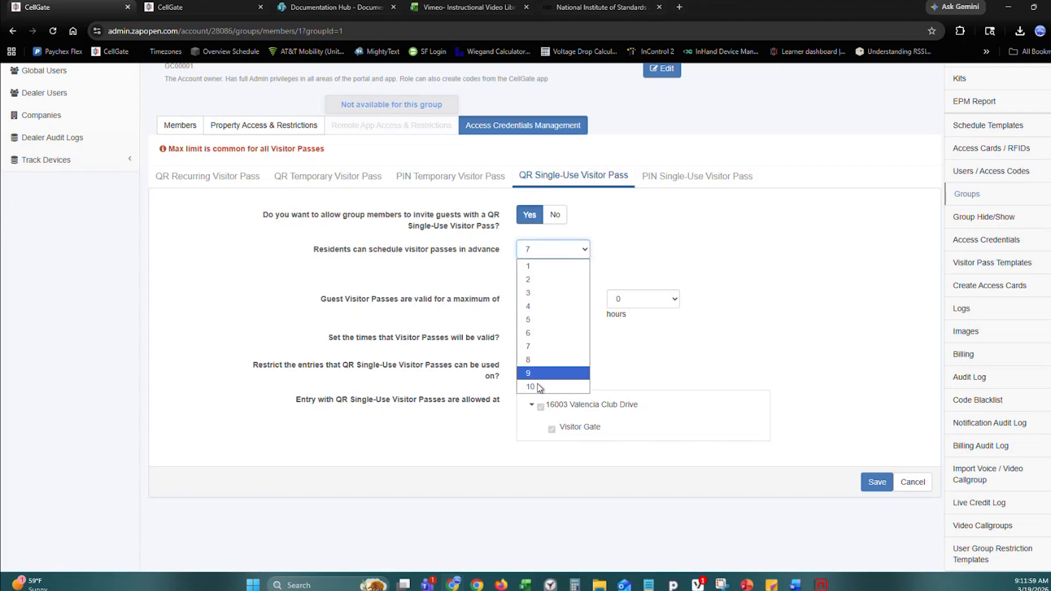
pyautogui.click(541, 387)
pyautogui.click(585, 249)
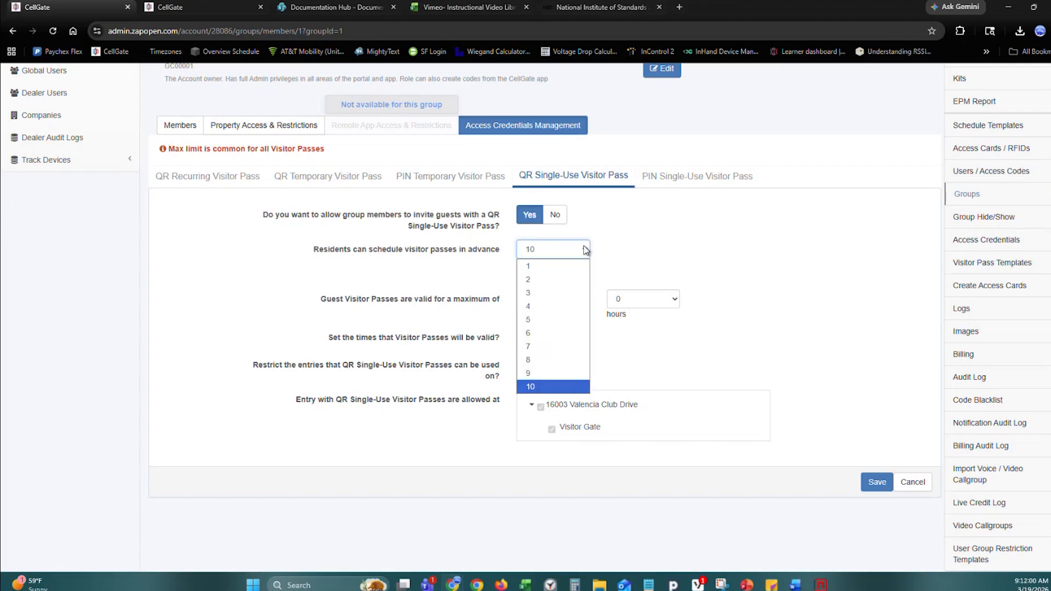
pyautogui.click(546, 281)
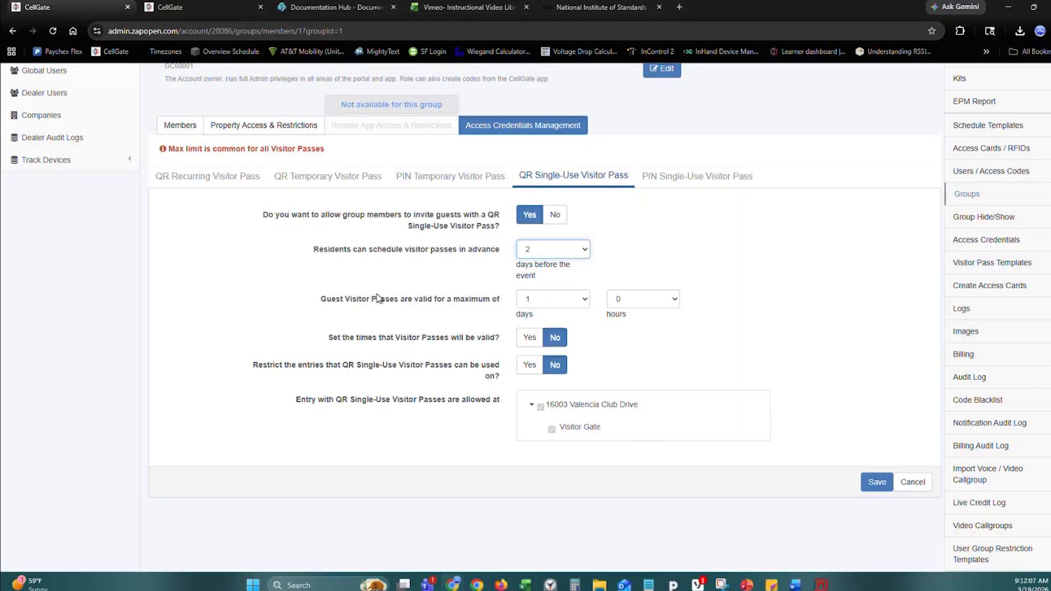
# Step: Set the maximum validity of QR single-use visitor passes to 7 days and enable setting their valid times
pyautogui.click(587, 305)
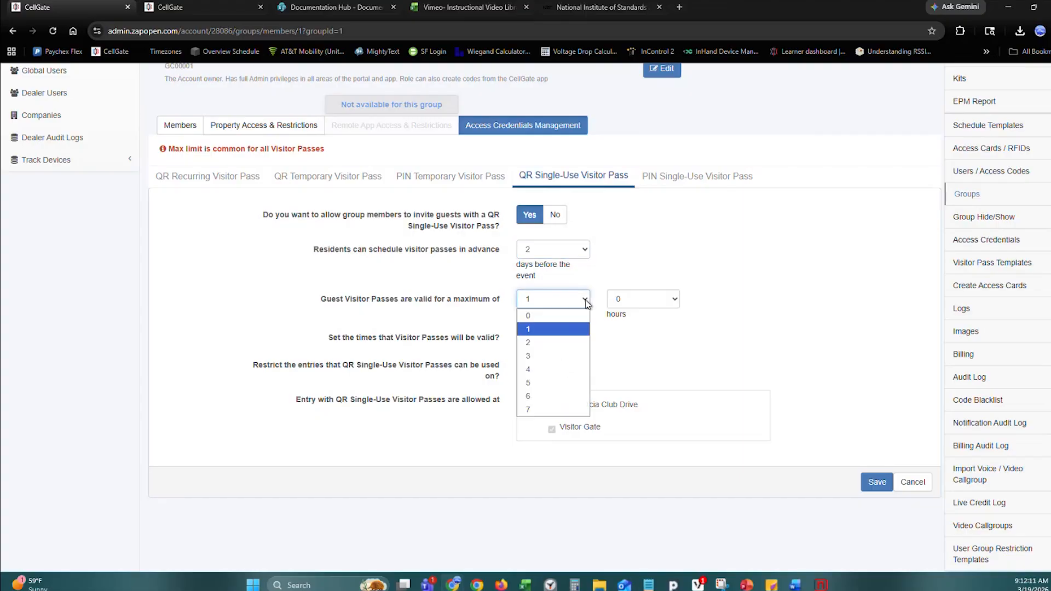
pyautogui.click(540, 412)
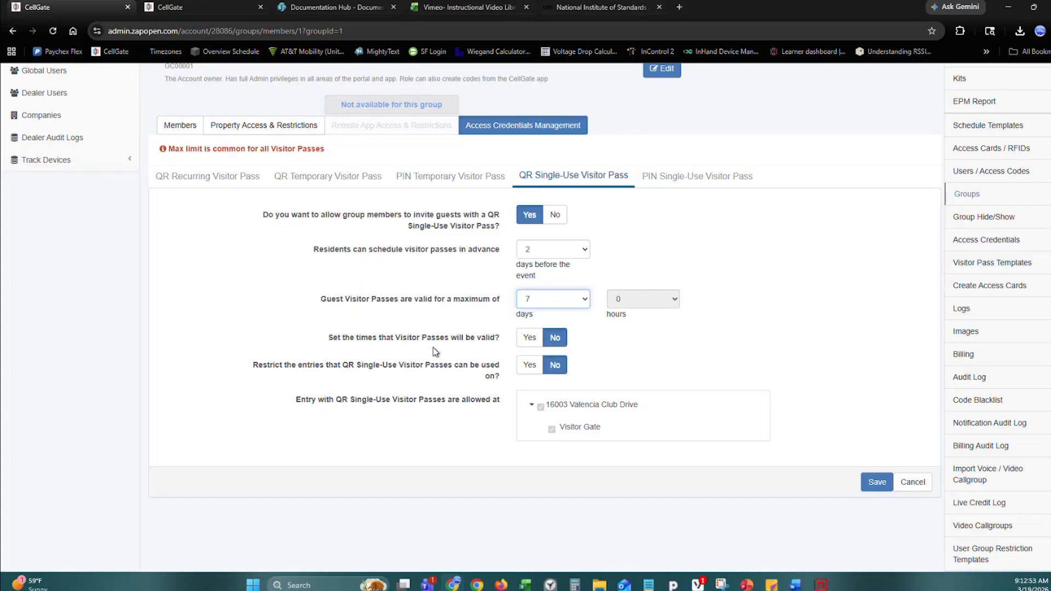
pyautogui.click(527, 344)
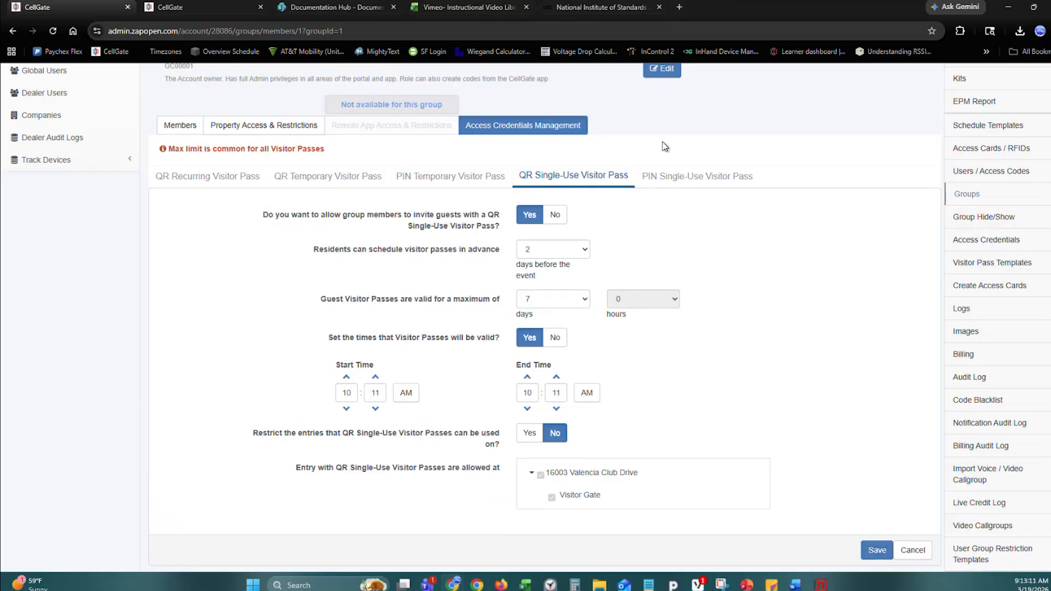
# Step: Open the PIN Single-Use Visitor Pass settings without saving the current changes, and allow group members to invite guests with these passes
pyautogui.click(670, 182)
pyautogui.click(589, 100)
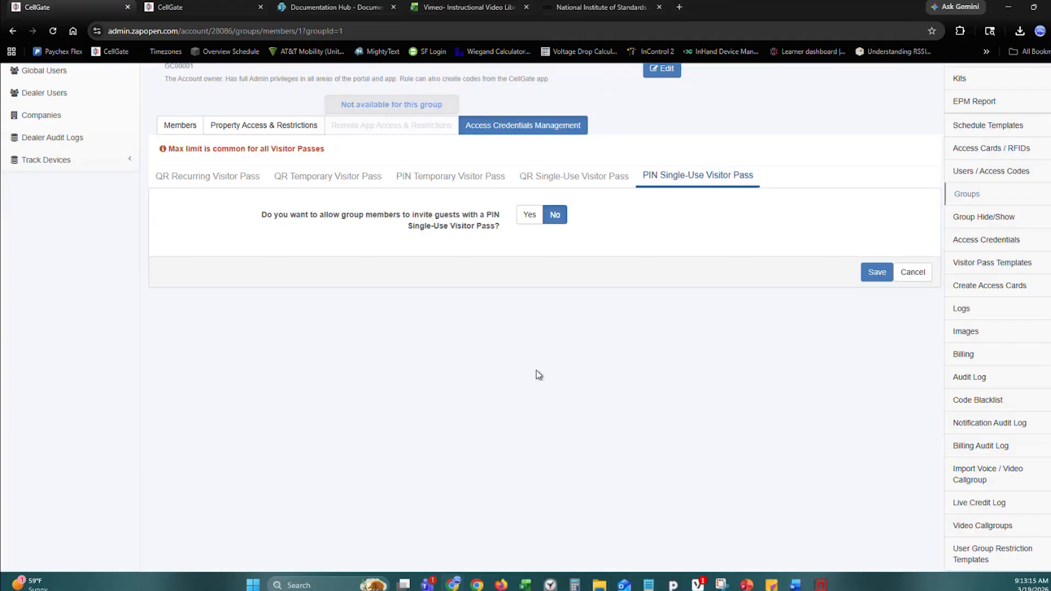
pyautogui.click(529, 221)
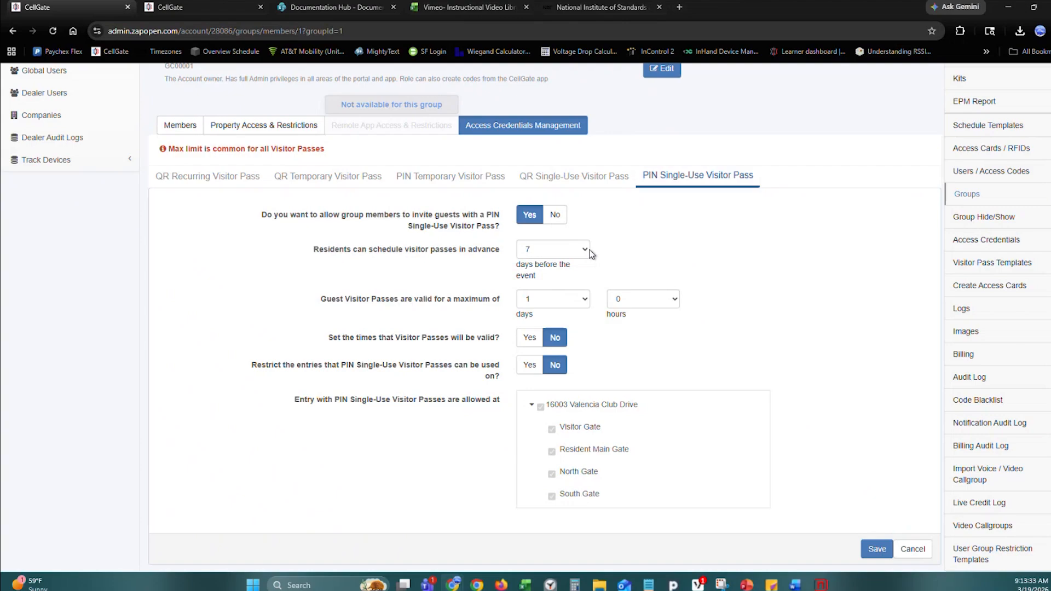
# Step: Set the maximum validity of PIN single-use visitor passes to 7 days and enable valid times ending at 01:06 PM
pyautogui.click(583, 301)
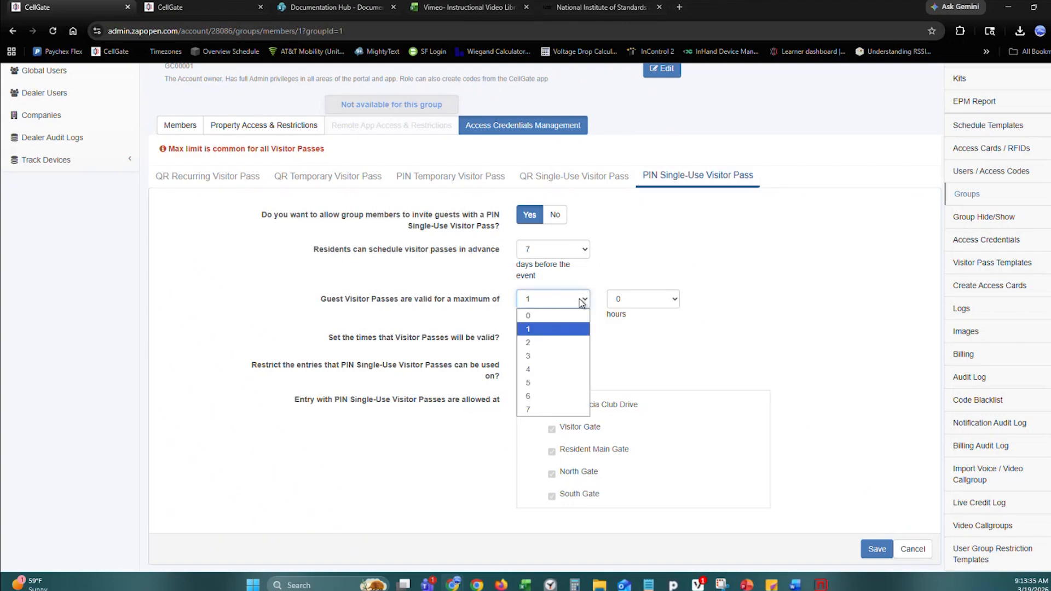
pyautogui.click(536, 411)
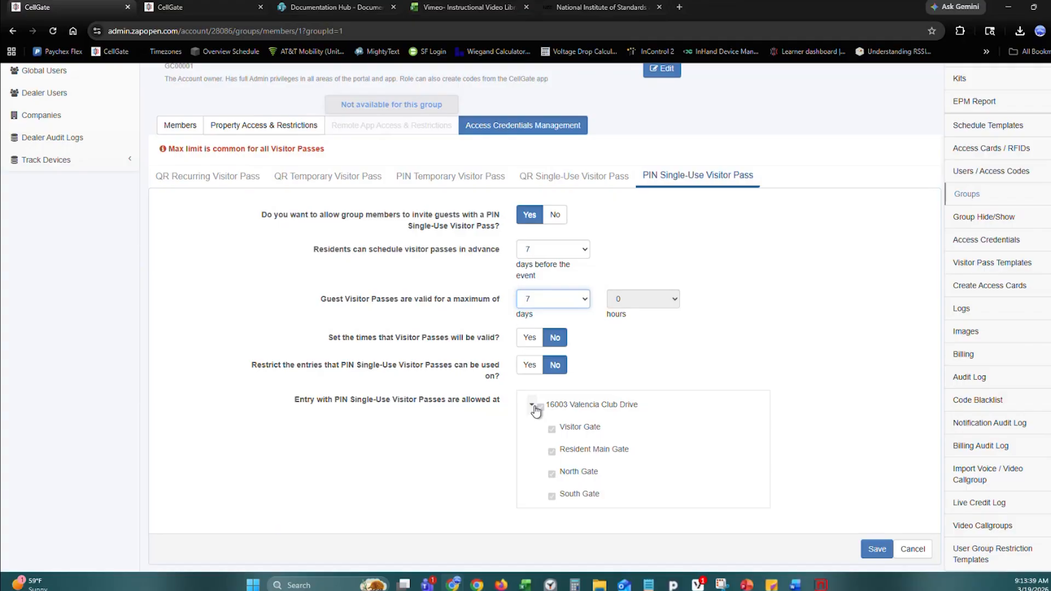
pyautogui.click(528, 339)
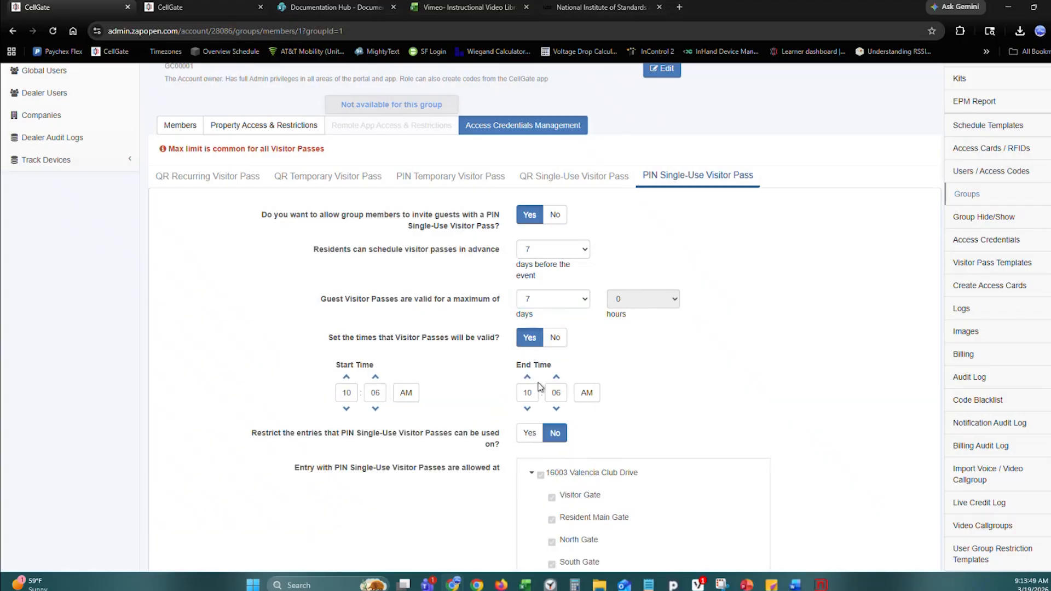
pyautogui.doubleClick(527, 379)
pyautogui.scroll(-2, 459, 446)
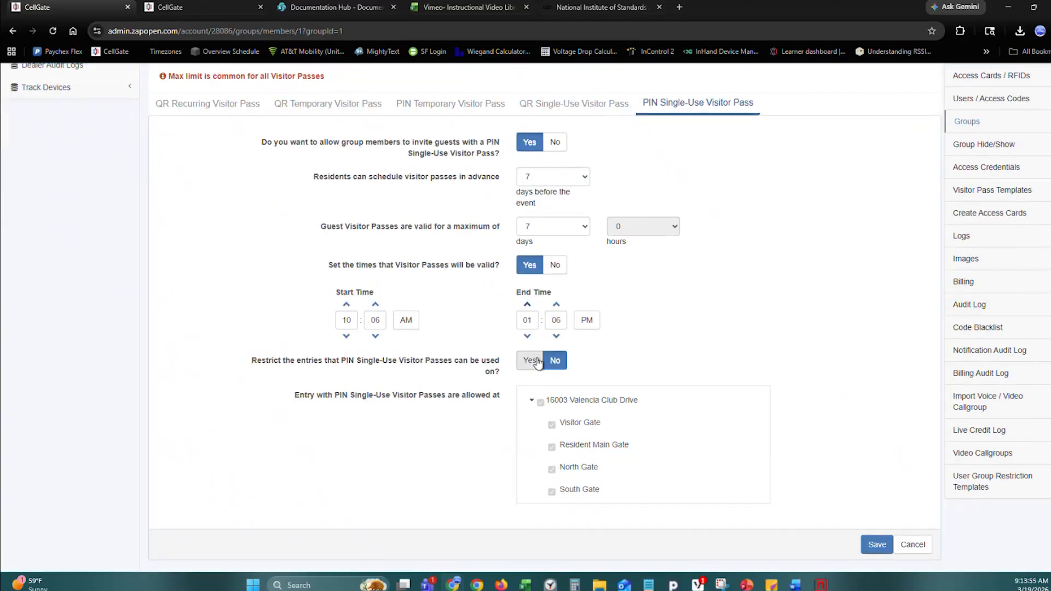
# Step: Restrict PIN single-use visitor passes to Visitor Gate and North Gate, and save the settings
pyautogui.click(530, 362)
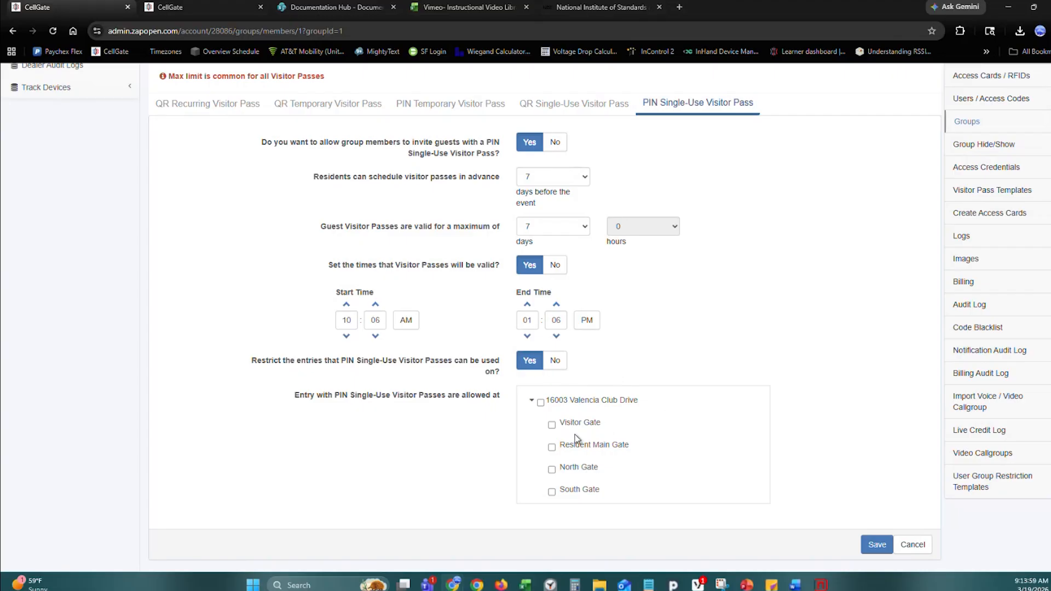
pyautogui.click(553, 426)
pyautogui.click(550, 470)
pyautogui.click(875, 547)
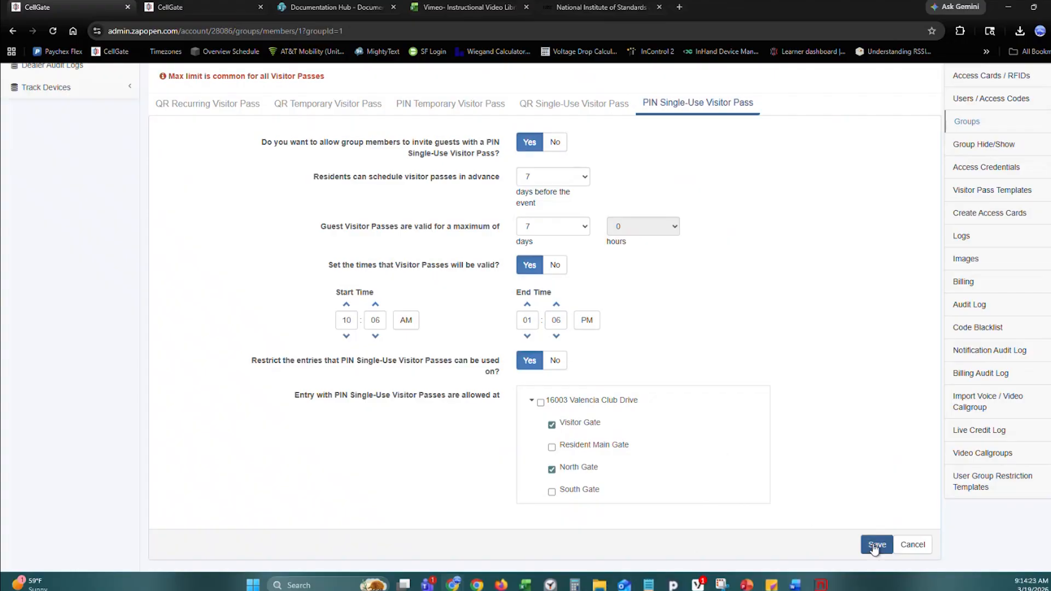